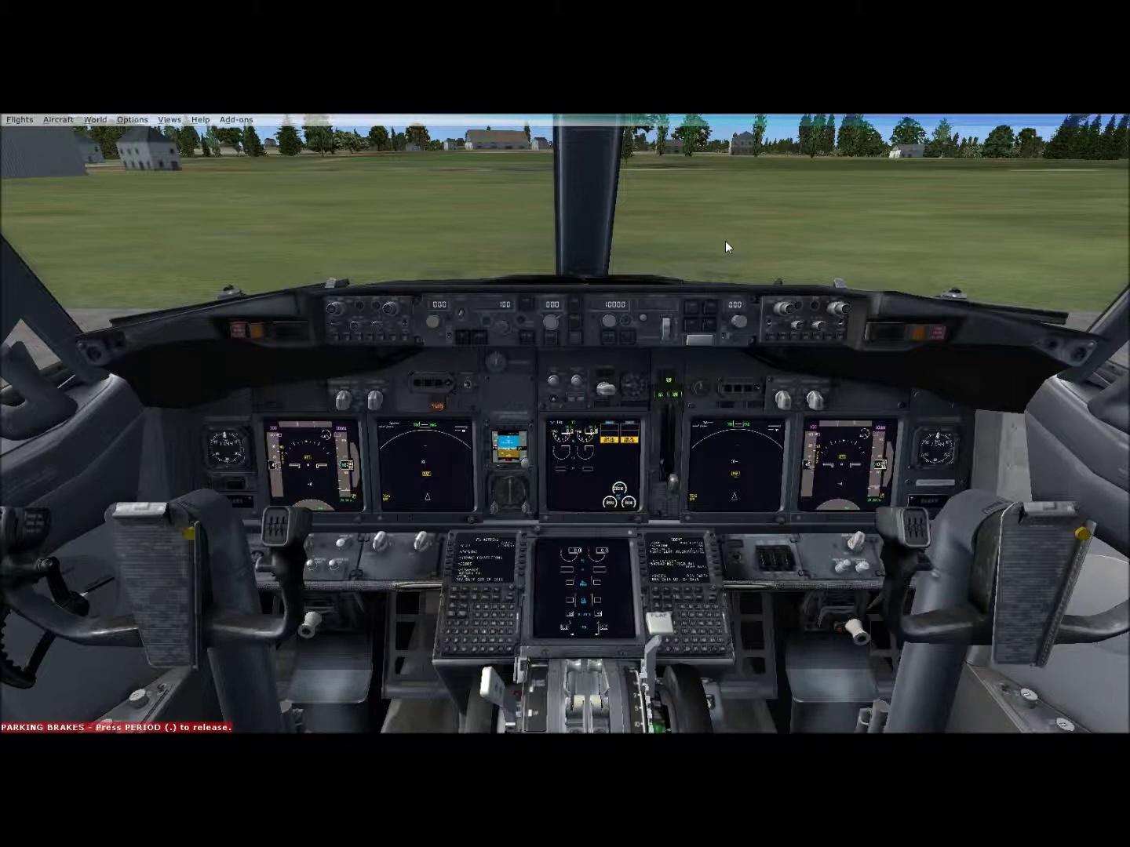
Pop up the captain's CDU as a 2D window with Shift+3
{"action": "key", "text": "shift+3"}
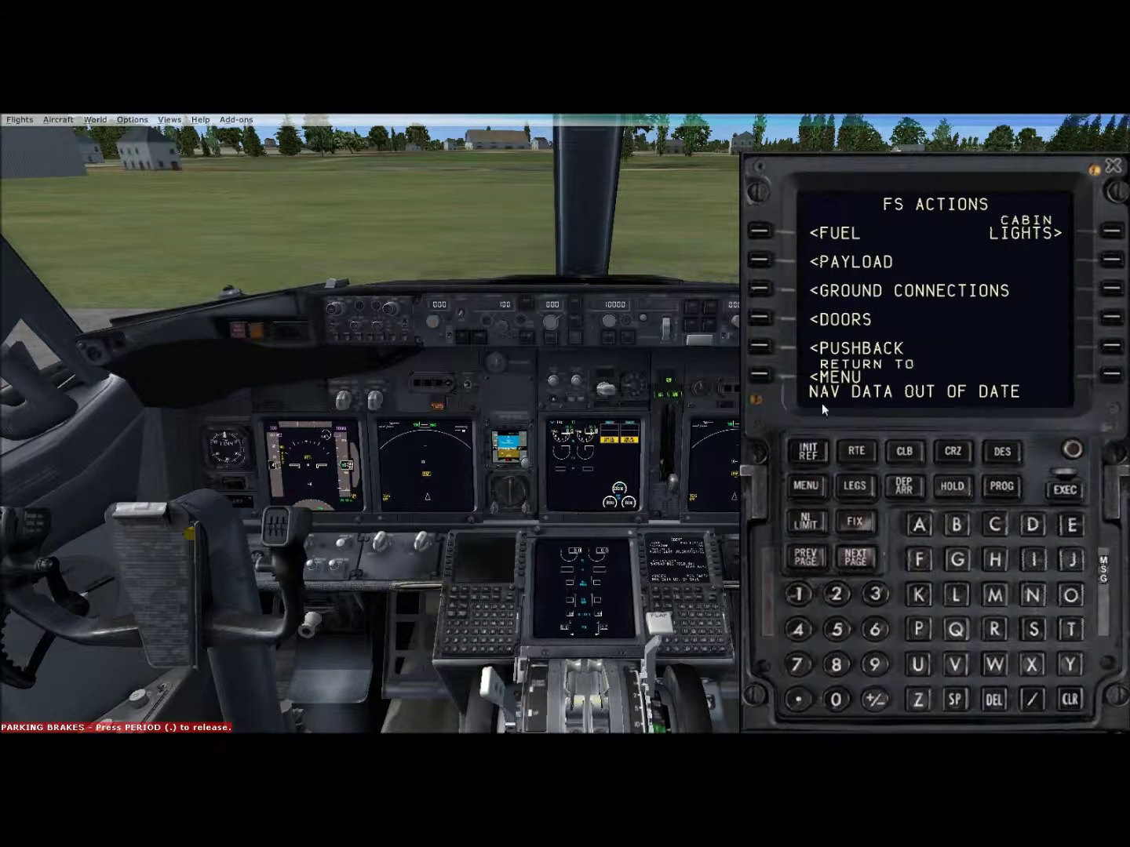
Clear the NAV DATA OUT OF DATE message and back out of loading the NGX CLDDRK panel state
{"action": "left_click", "coordinate": [810, 485]}
{"action": "left_click", "coordinate": [1073, 702]}
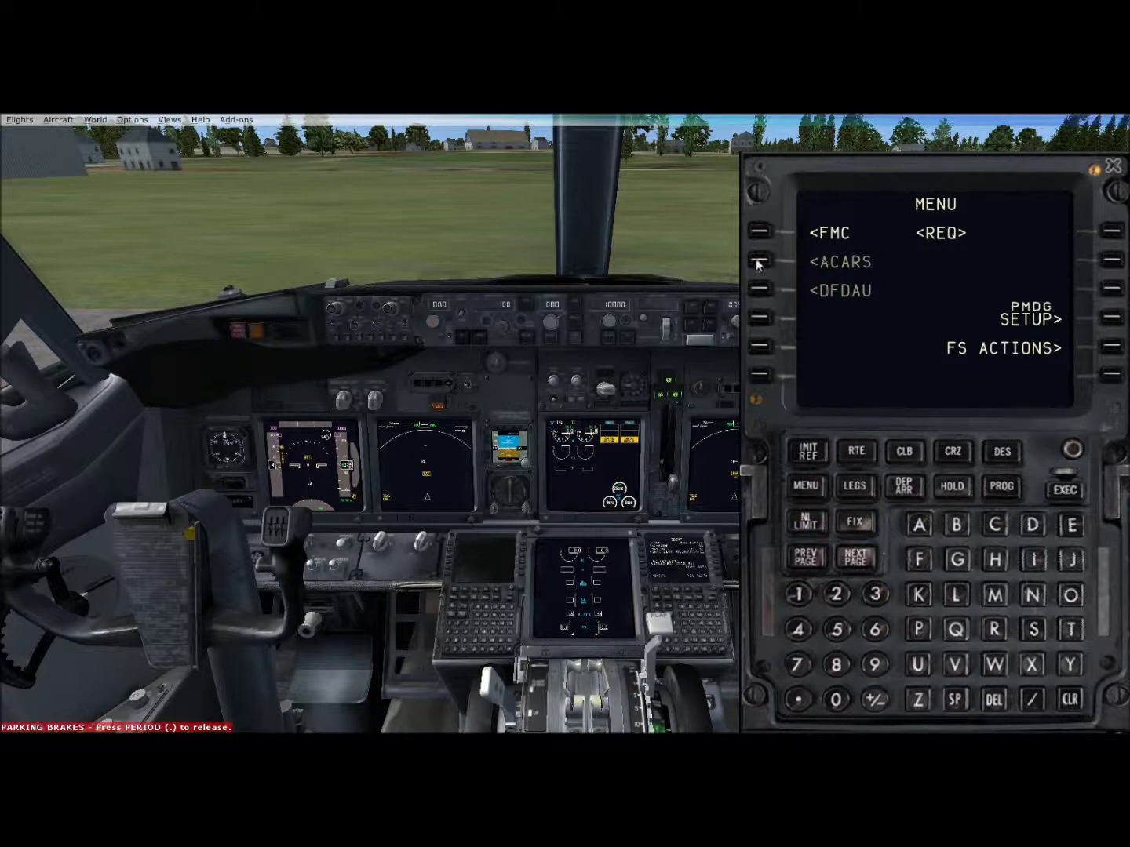
{"action": "left_click", "coordinate": [1114, 318]}
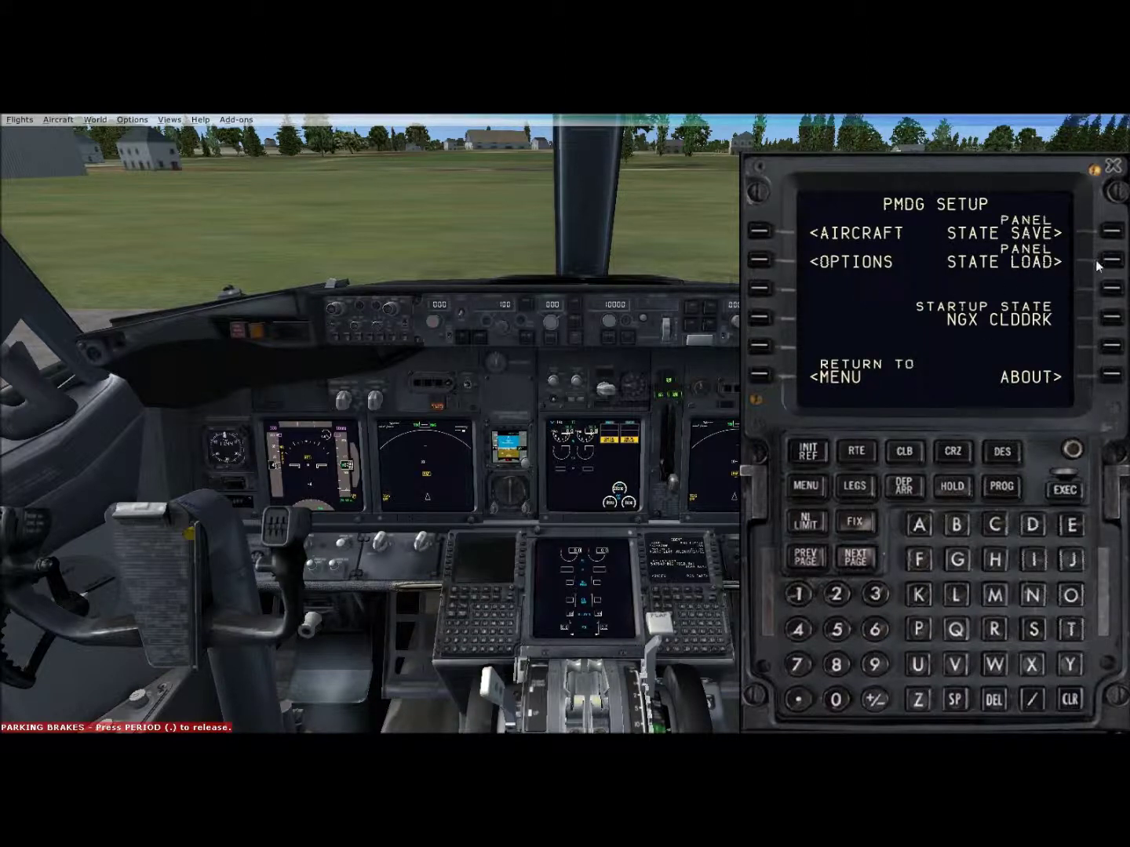
{"action": "left_click", "coordinate": [1118, 263]}
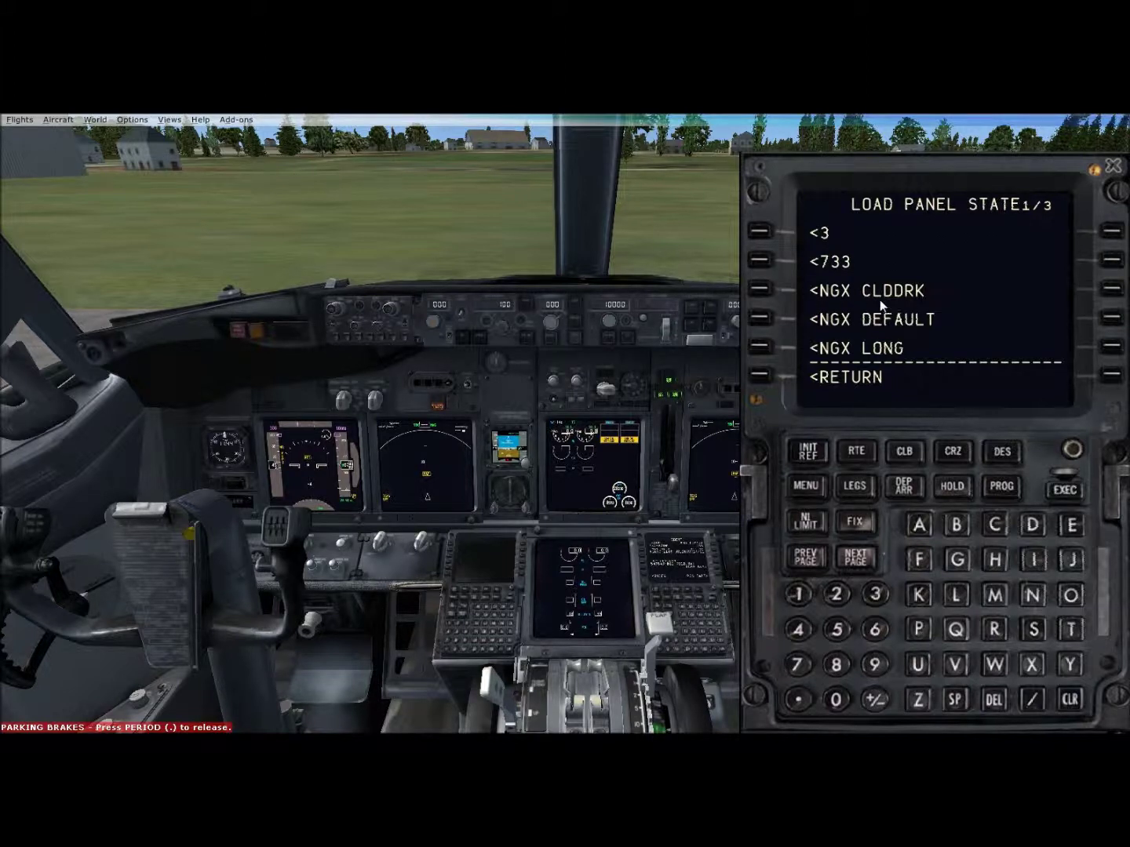
{"action": "left_click", "coordinate": [760, 292]}
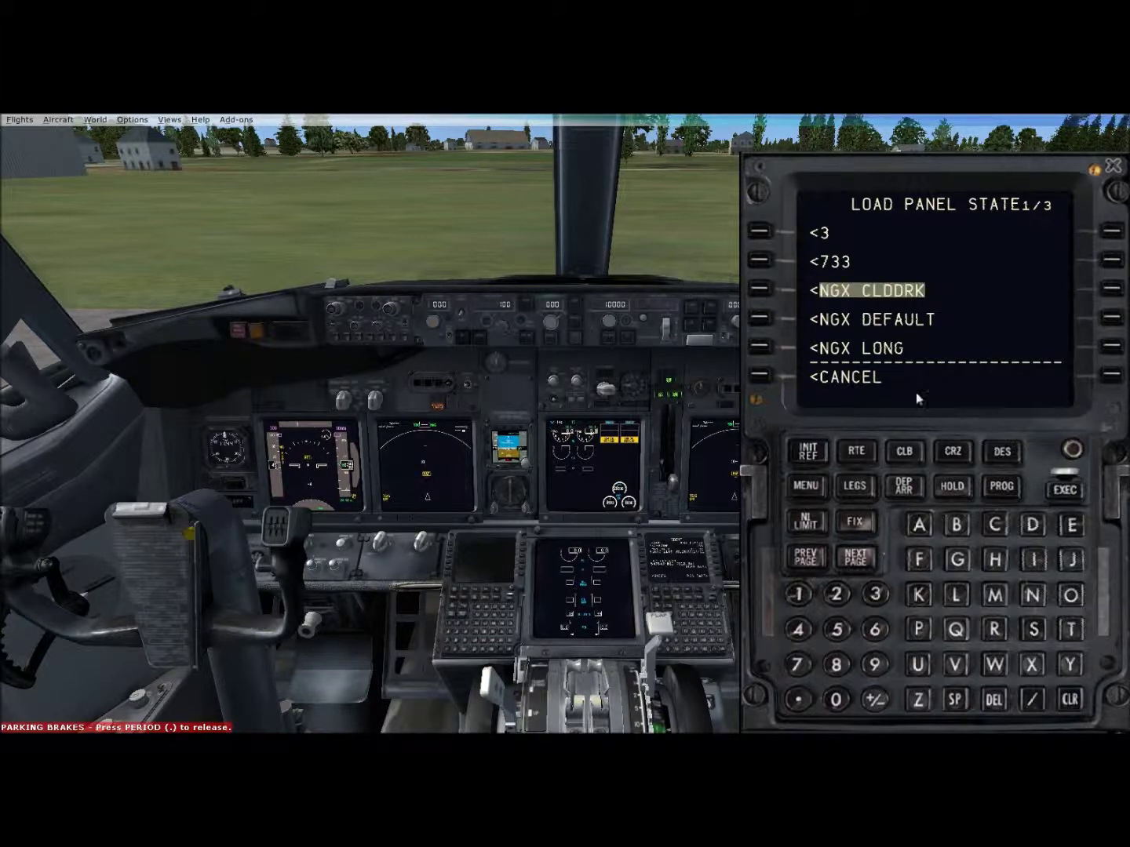
{"action": "left_click", "coordinate": [759, 374]}
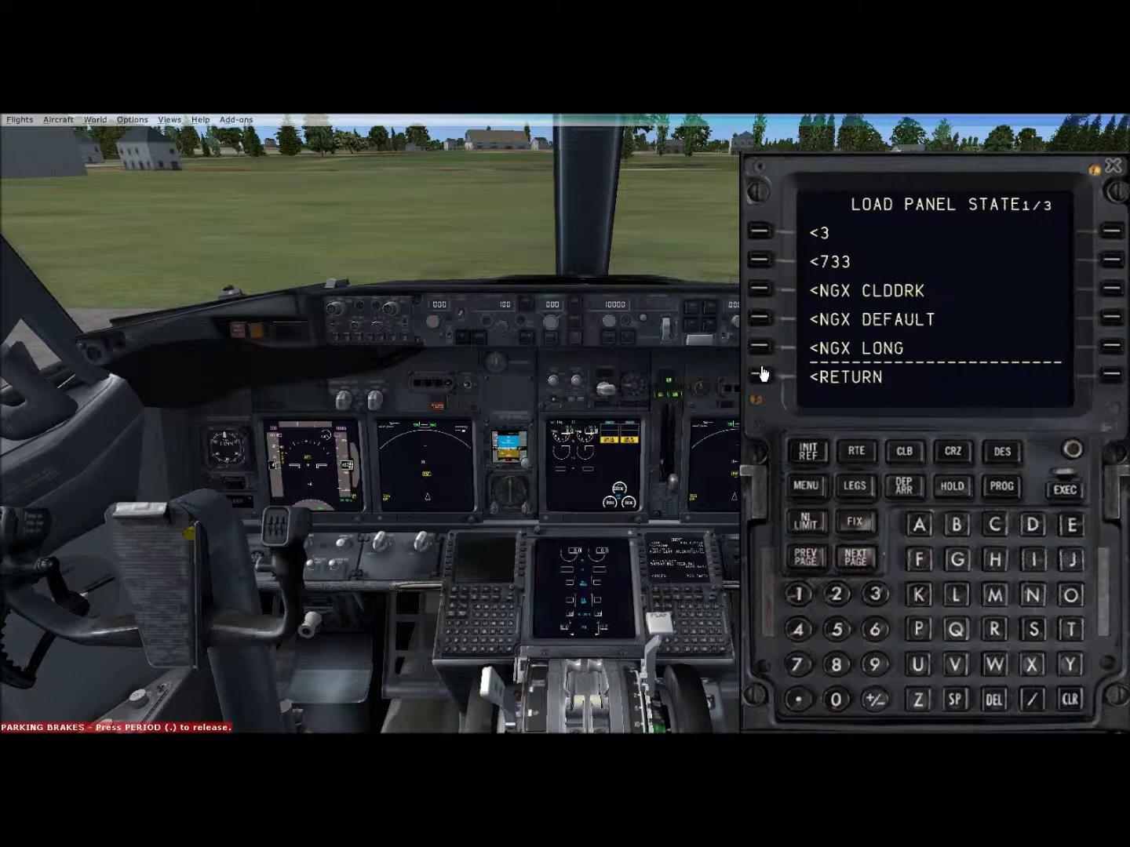
{"action": "left_click", "coordinate": [760, 374]}
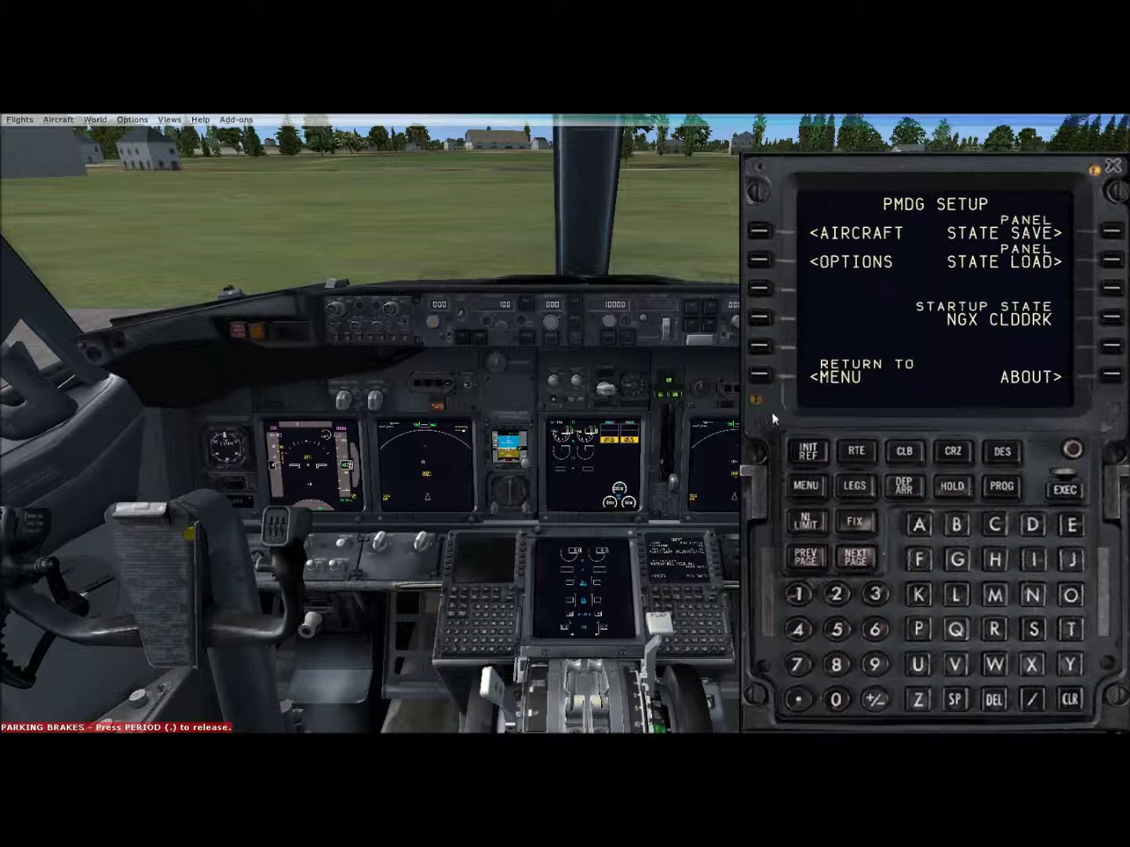
{"action": "left_click", "coordinate": [758, 375]}
Load fuel through SET 2/3, SET FULL, then SET 1/3, ending at 15198 lbs
{"action": "left_click", "coordinate": [1109, 346]}
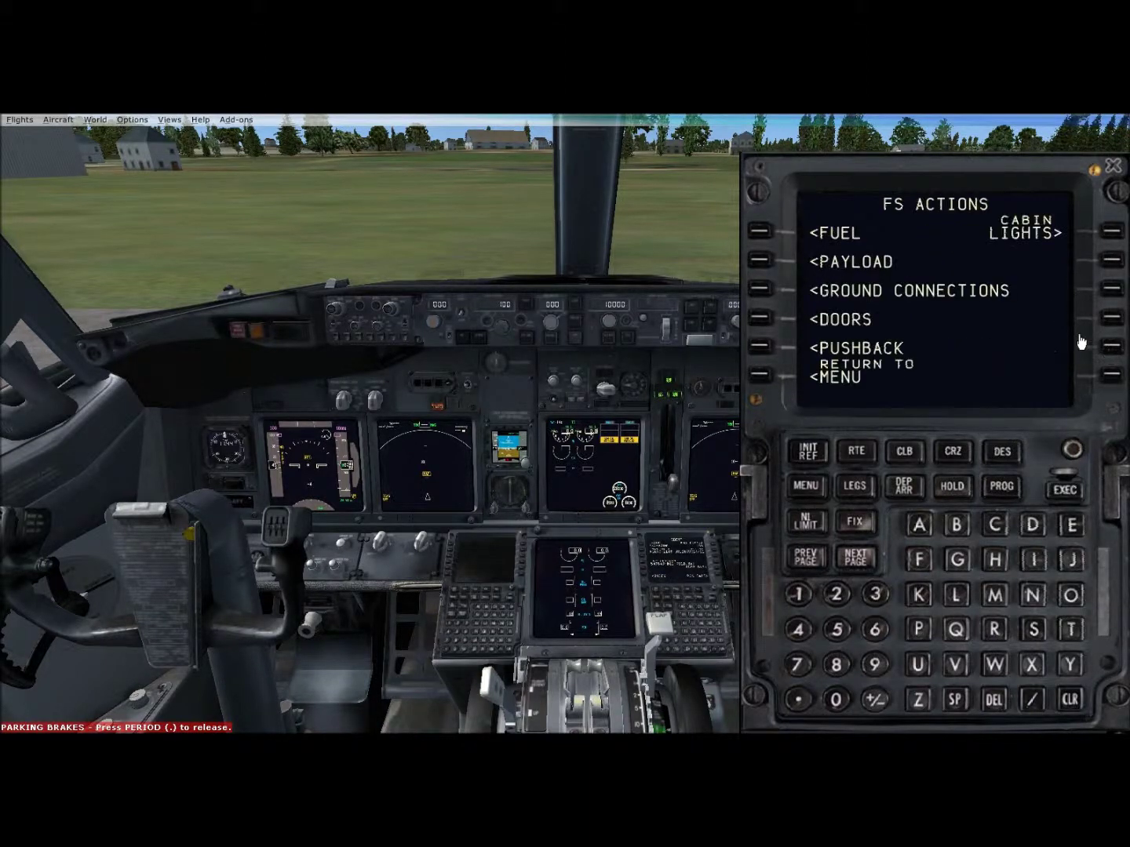
{"action": "left_click", "coordinate": [754, 233]}
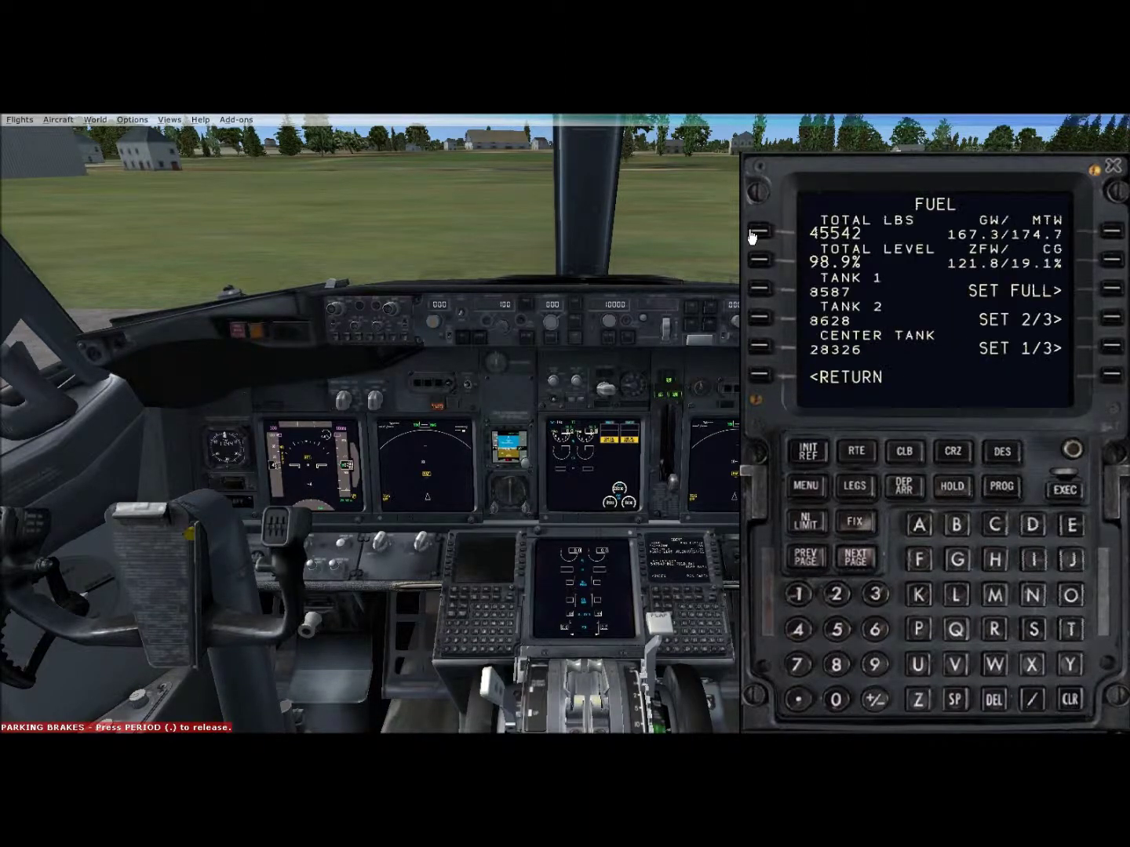
{"action": "left_click", "coordinate": [1111, 319]}
{"action": "left_click", "coordinate": [597, 464]}
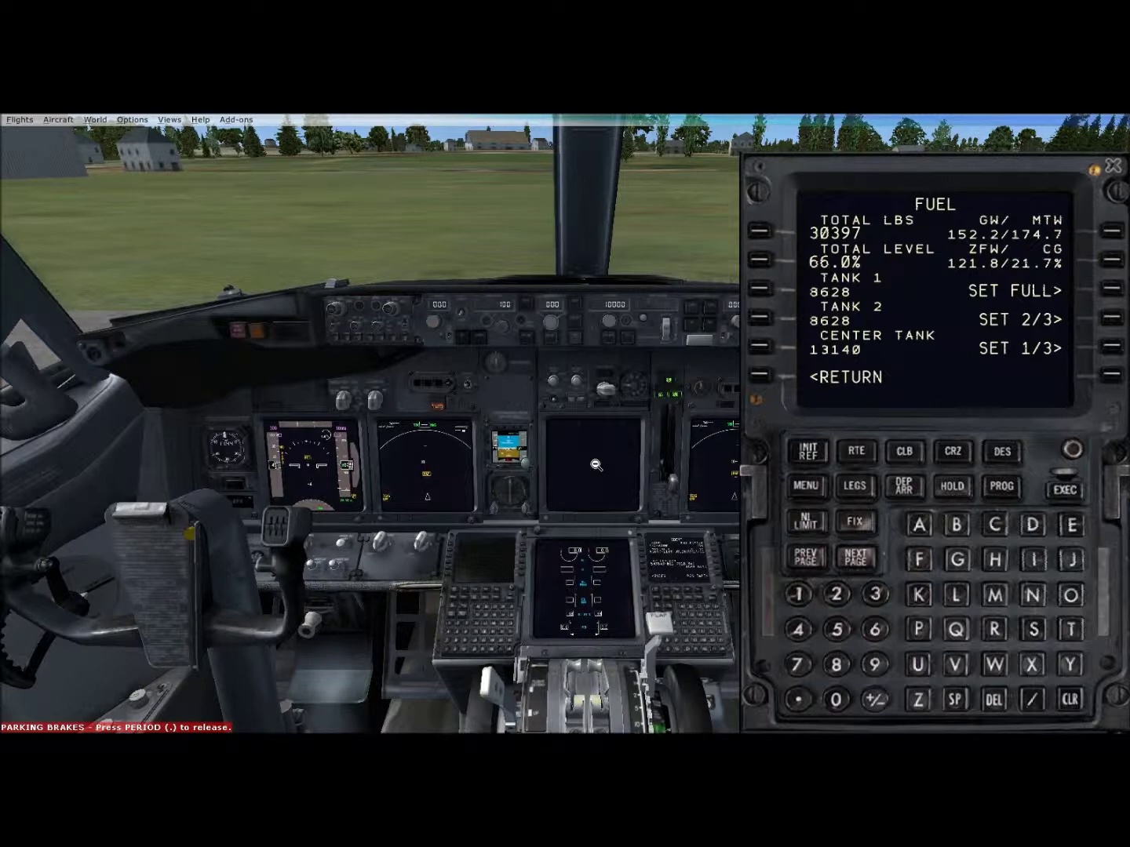
{"action": "left_click_drag", "start_coordinate": [754, 439], "coordinate": [82, 440]}
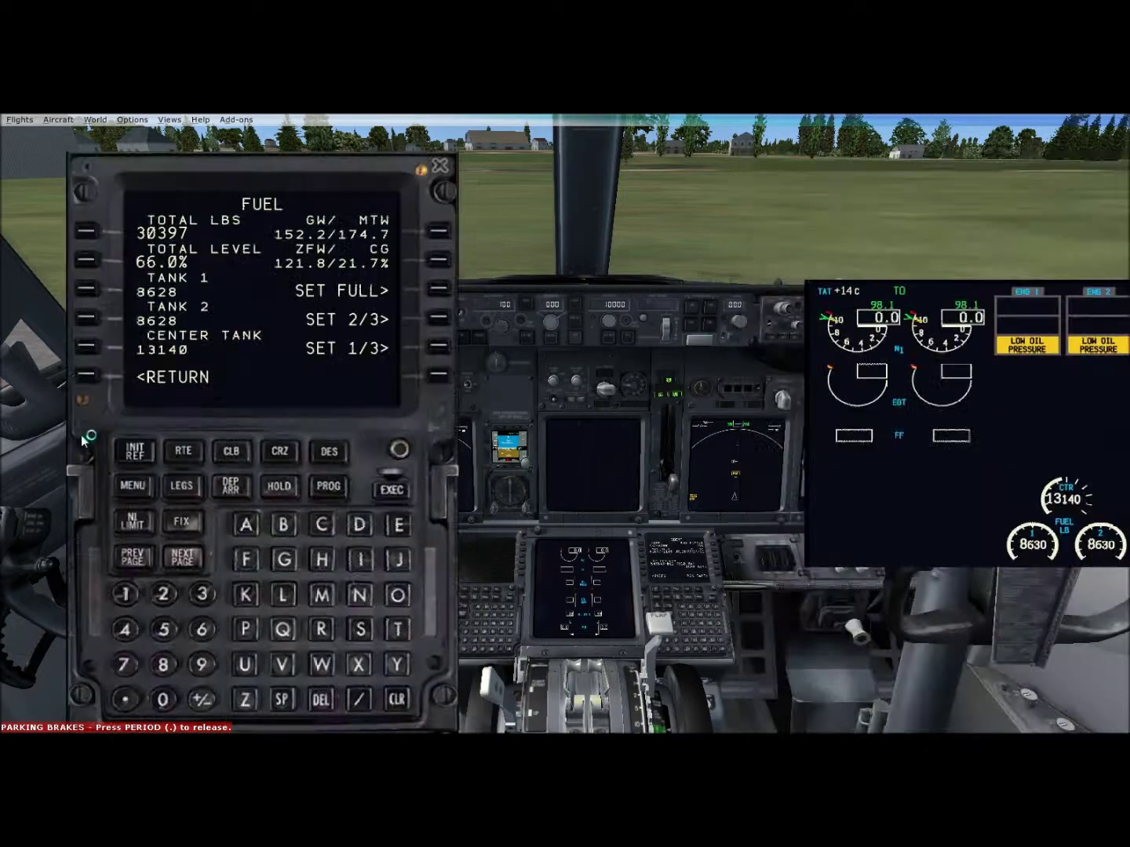
{"action": "left_click", "coordinate": [437, 298]}
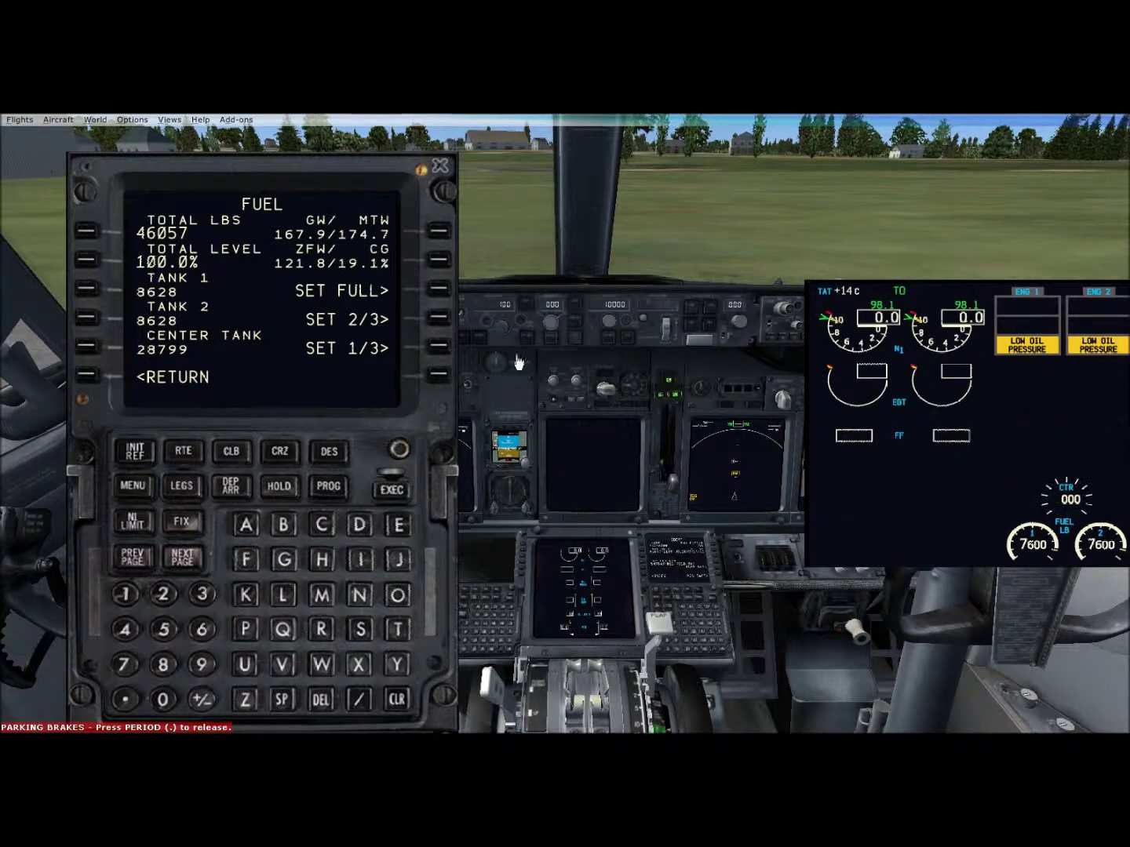
{"action": "left_click", "coordinate": [437, 348]}
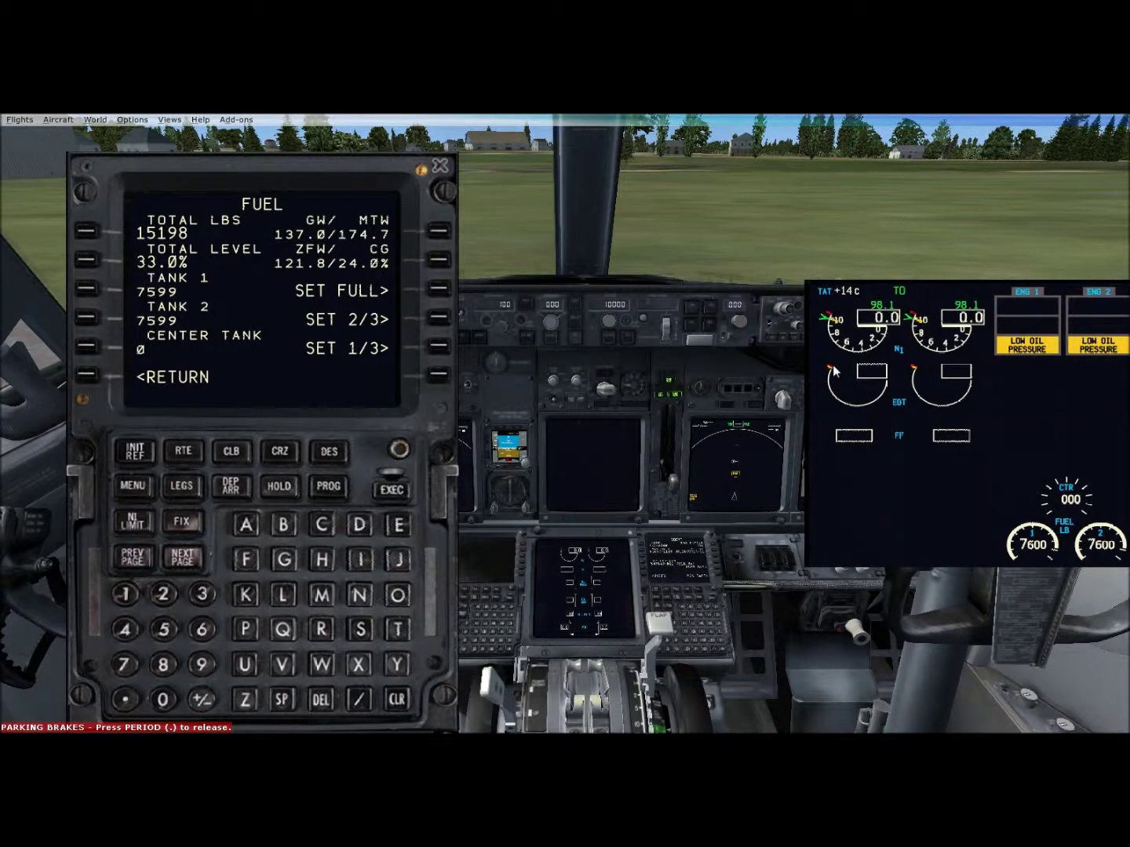
{"action": "left_click", "coordinate": [833, 371]}
{"action": "left_click_drag", "start_coordinate": [339, 429], "coordinate": [832, 428]}
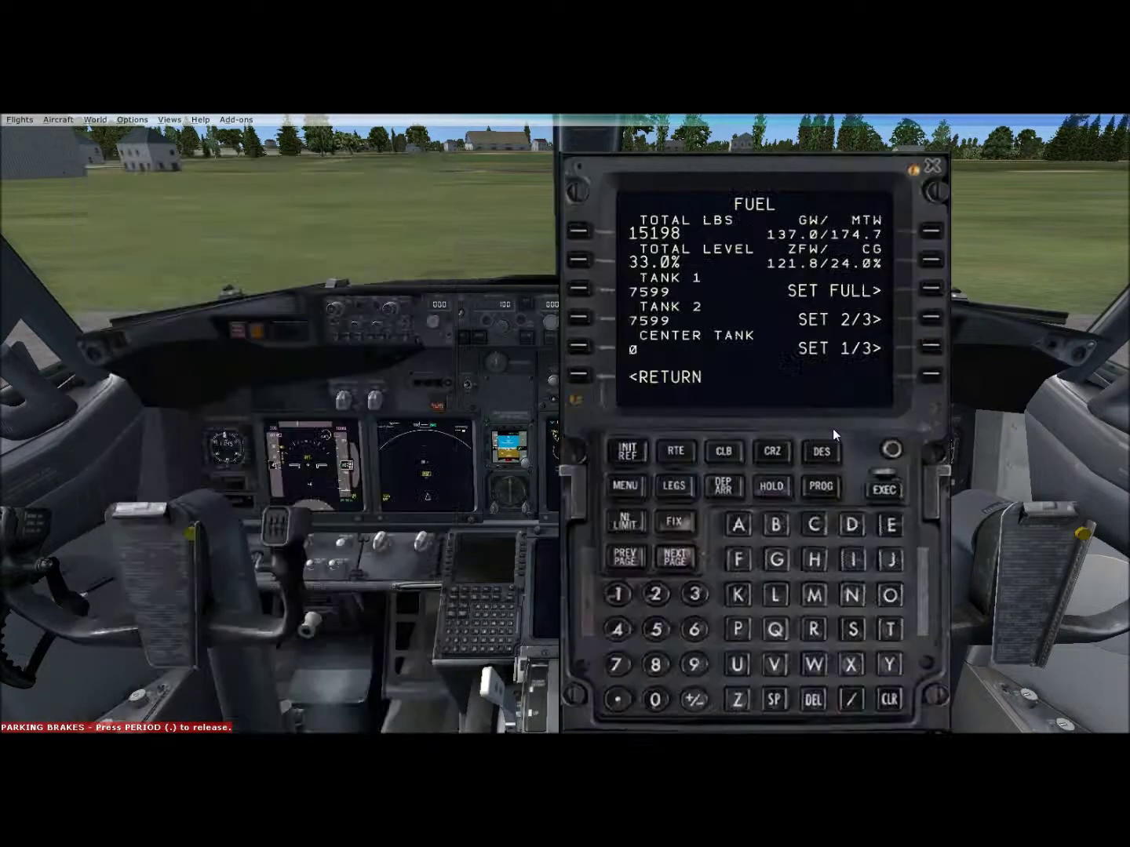
Review the PAYLOAD, GROUND CONNECTIONS and both DOORS pages without changing anything
{"action": "left_click", "coordinate": [577, 384]}
{"action": "left_click", "coordinate": [580, 260]}
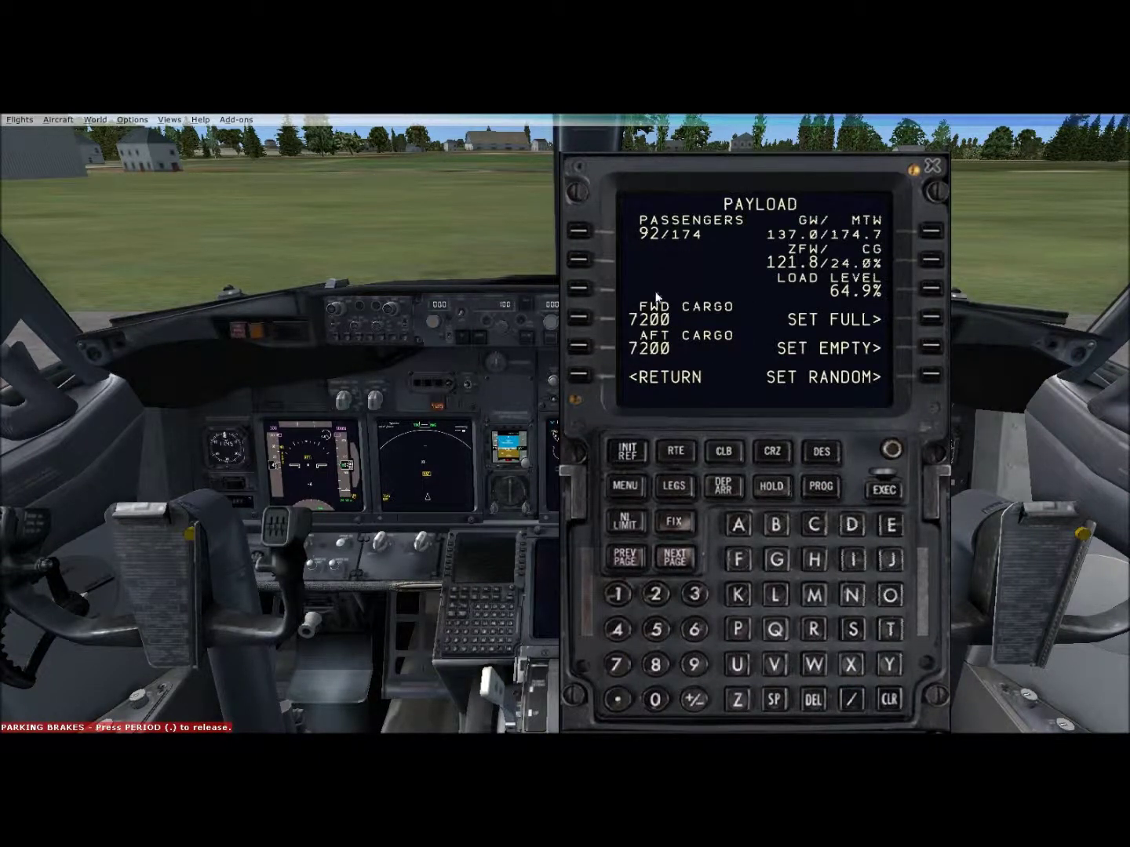
{"action": "left_click", "coordinate": [579, 376]}
{"action": "left_click", "coordinate": [578, 289]}
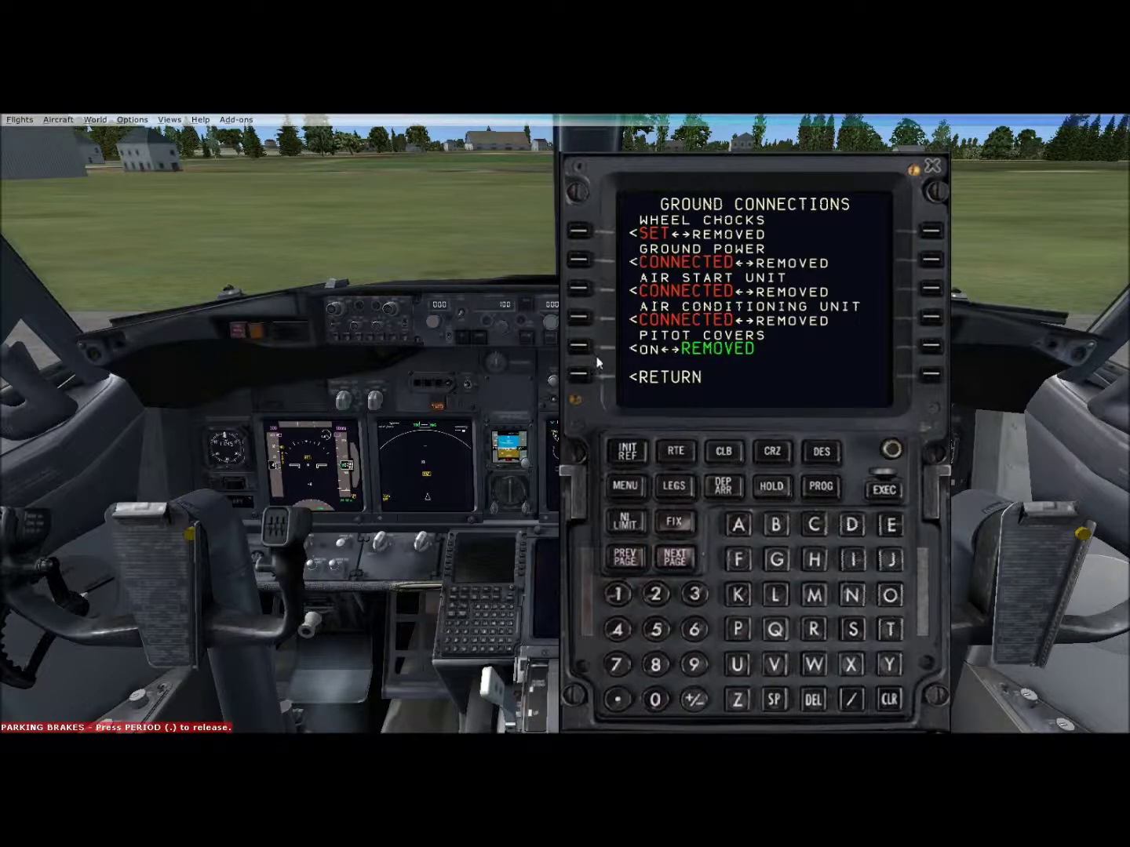
{"action": "left_click", "coordinate": [579, 375]}
{"action": "left_click", "coordinate": [580, 319]}
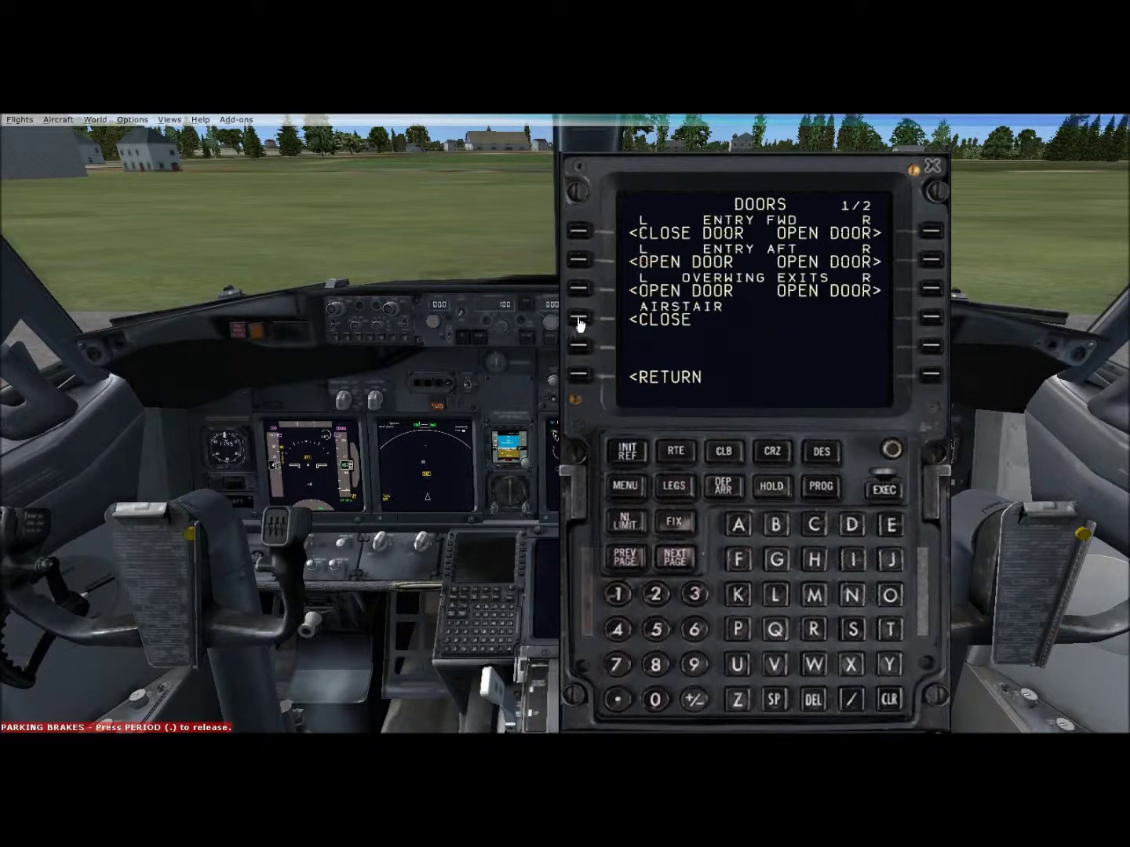
{"action": "left_click", "coordinate": [676, 556]}
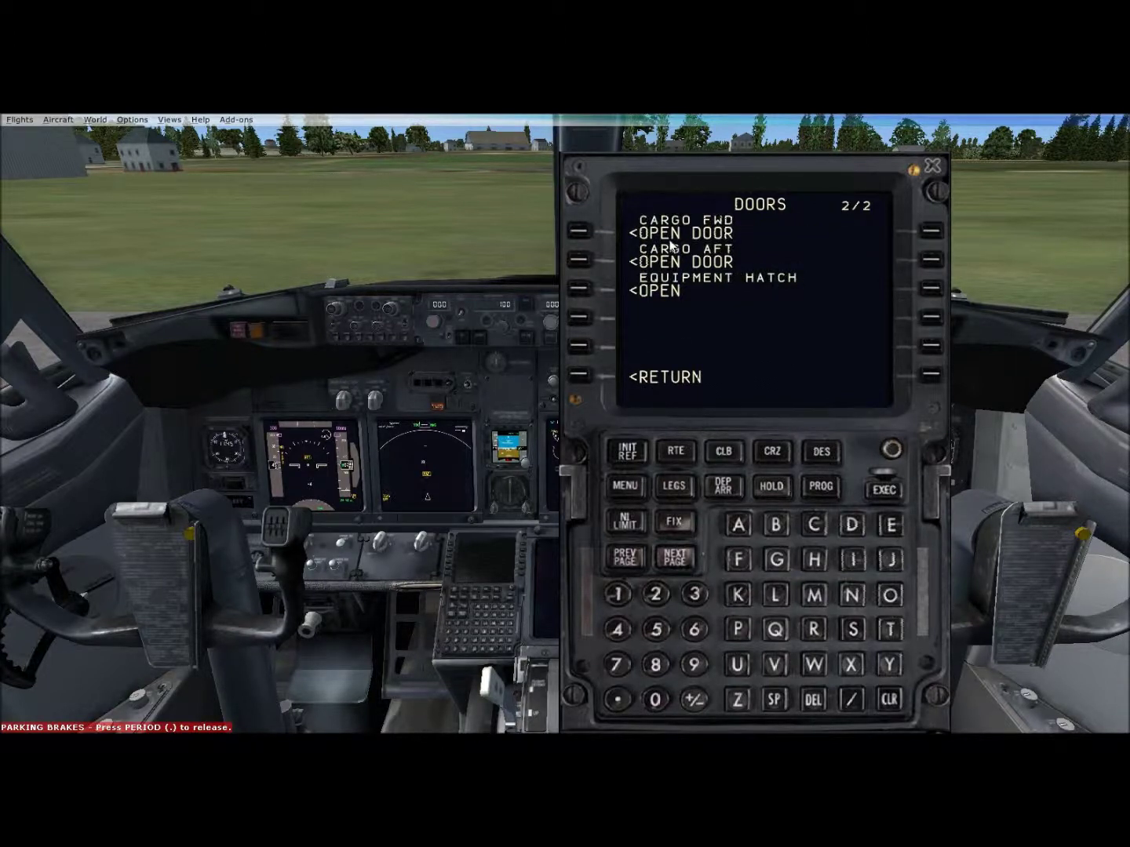
{"action": "left_click", "coordinate": [577, 378]}
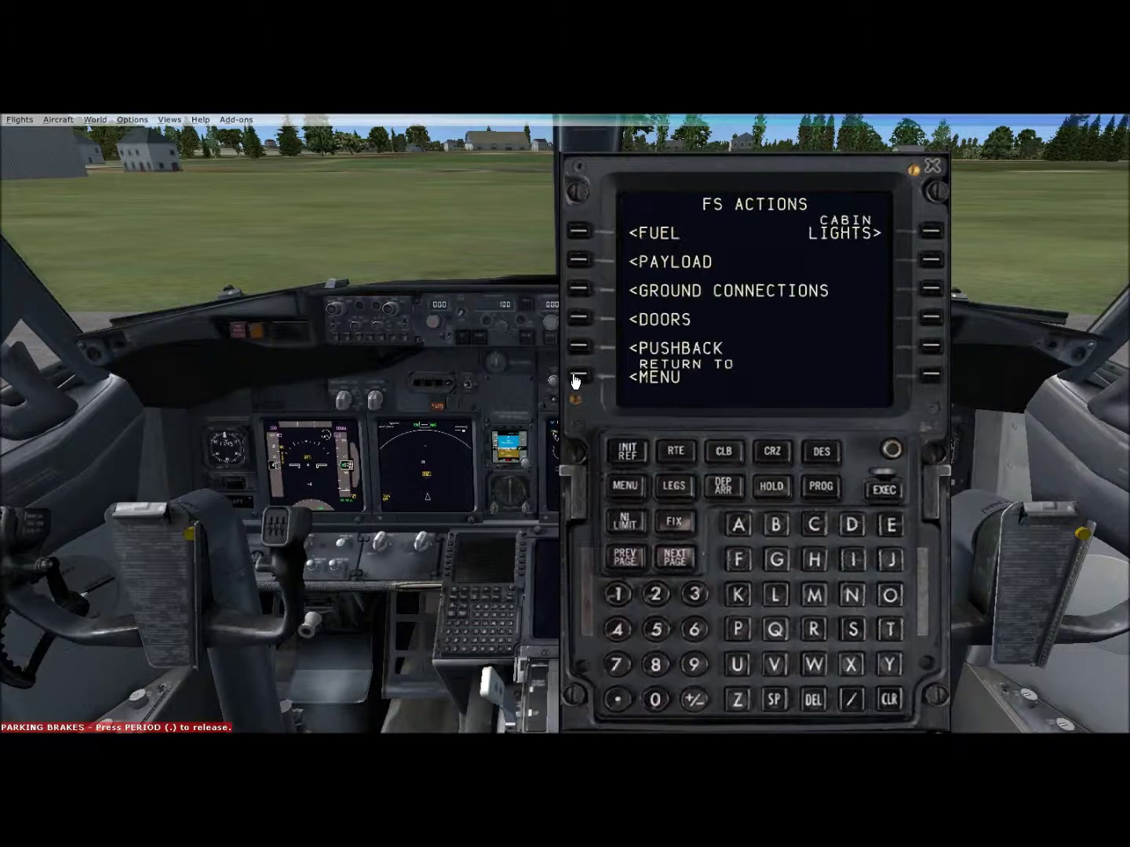
Set the pushback nose turn to LEFT and return to the CDU main menu
{"action": "left_click", "coordinate": [579, 348]}
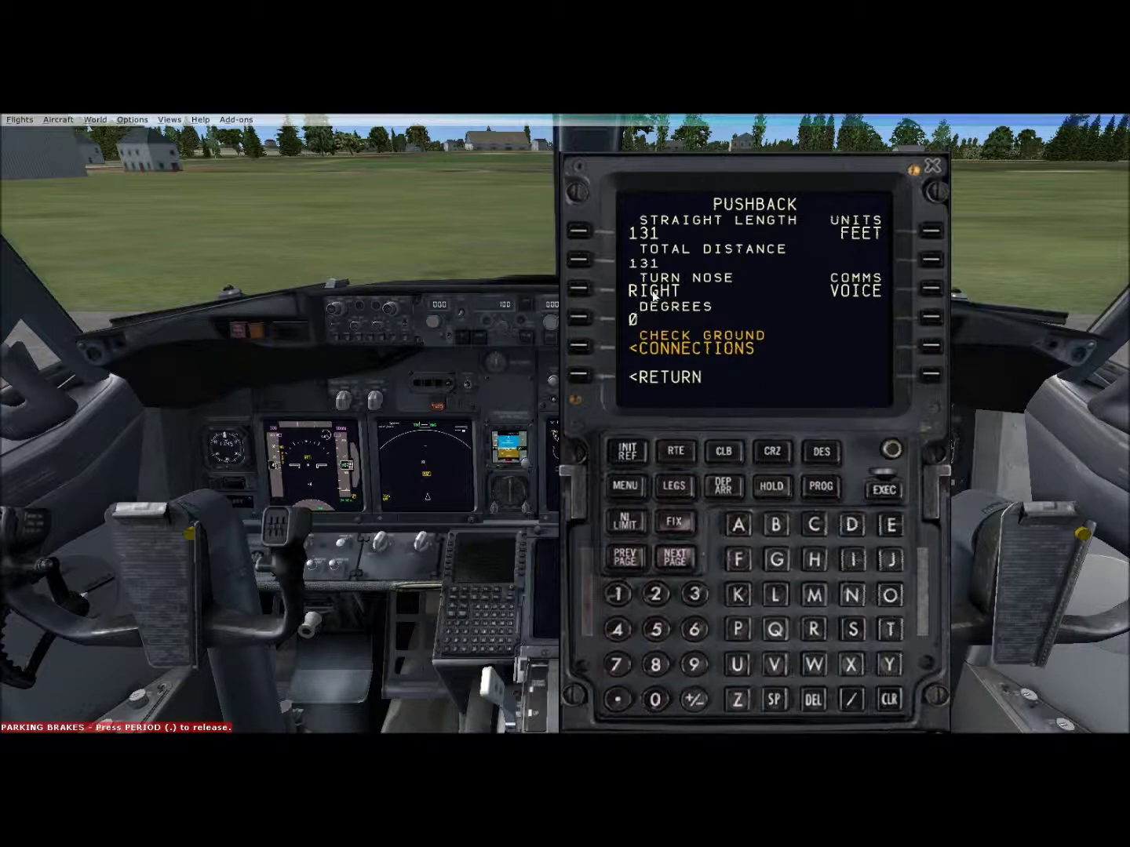
{"action": "left_click", "coordinate": [581, 289]}
{"action": "left_click", "coordinate": [583, 379]}
{"action": "left_click", "coordinate": [581, 378]}
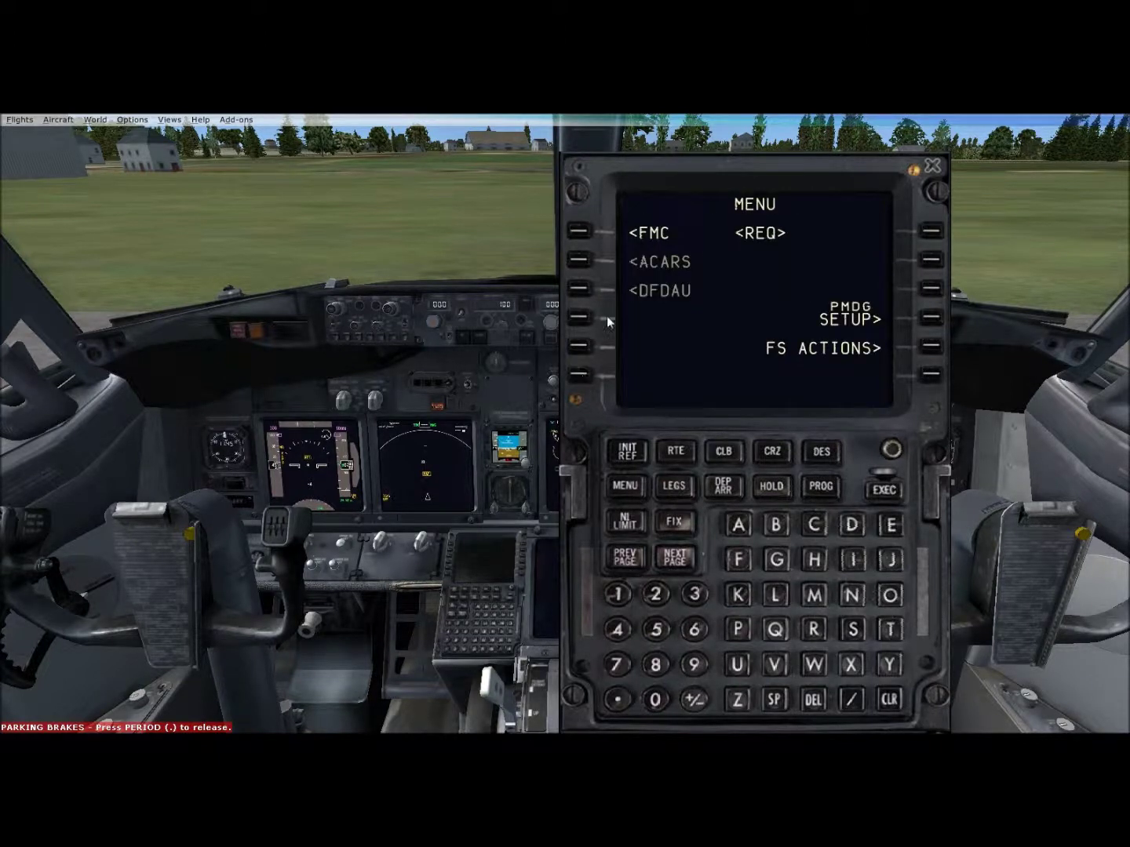
Go from the FMC IDENT page to POS INIT showing last position N59°10.8 E010°15.2
{"action": "left_click", "coordinate": [582, 233]}
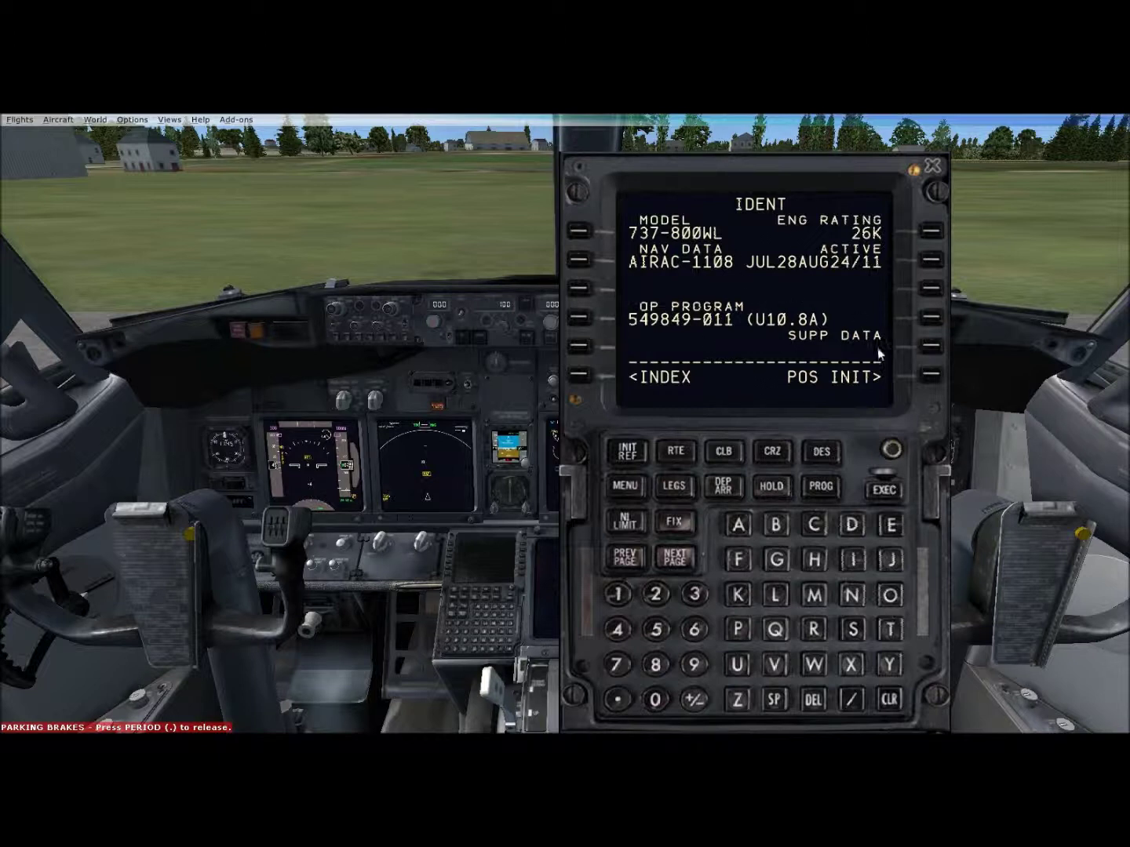
{"action": "left_click", "coordinate": [925, 380]}
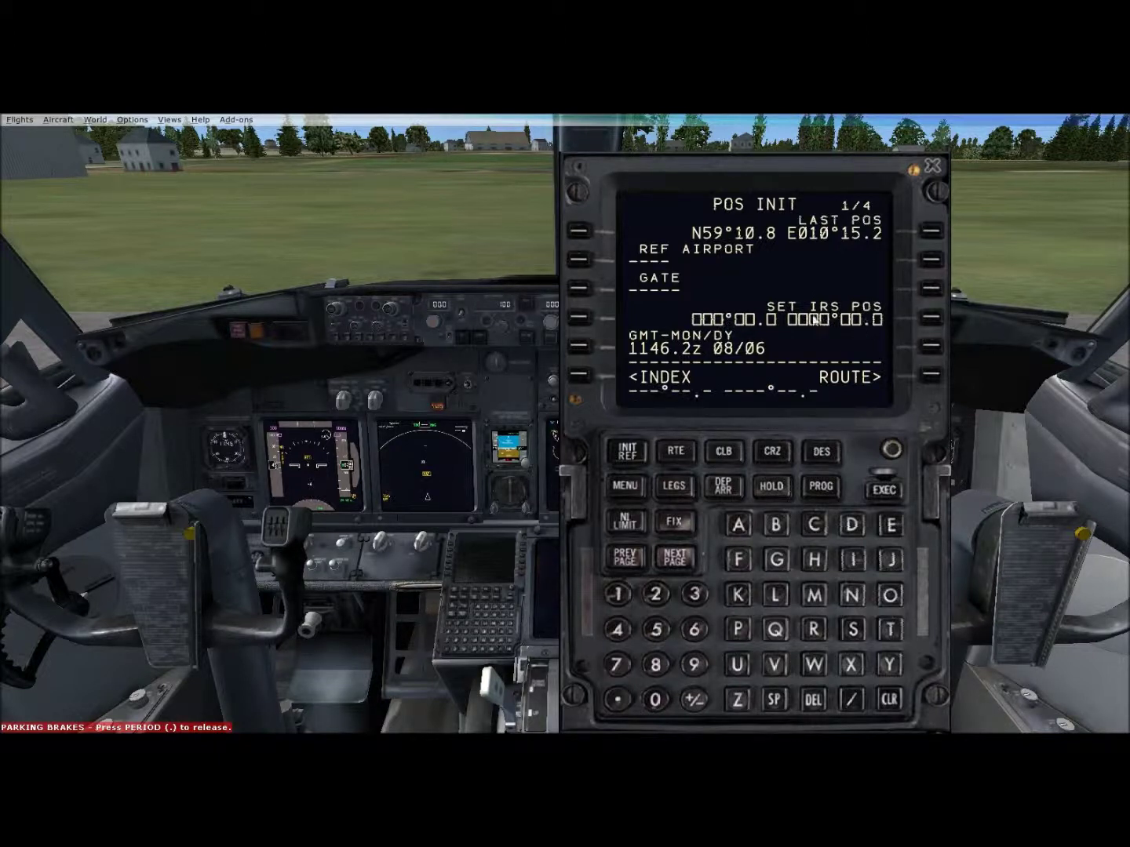
Clear all entries from the CDU scratchpad
{"action": "left_click", "coordinate": [894, 703]}
{"action": "left_click", "coordinate": [892, 702]}
{"action": "left_click", "coordinate": [893, 702]}
{"action": "left_click", "coordinate": [892, 702]}
{"action": "left_click", "coordinate": [893, 703]}
Check the captain's PFD, then view both empty RTE pages
{"action": "left_click", "coordinate": [296, 469]}
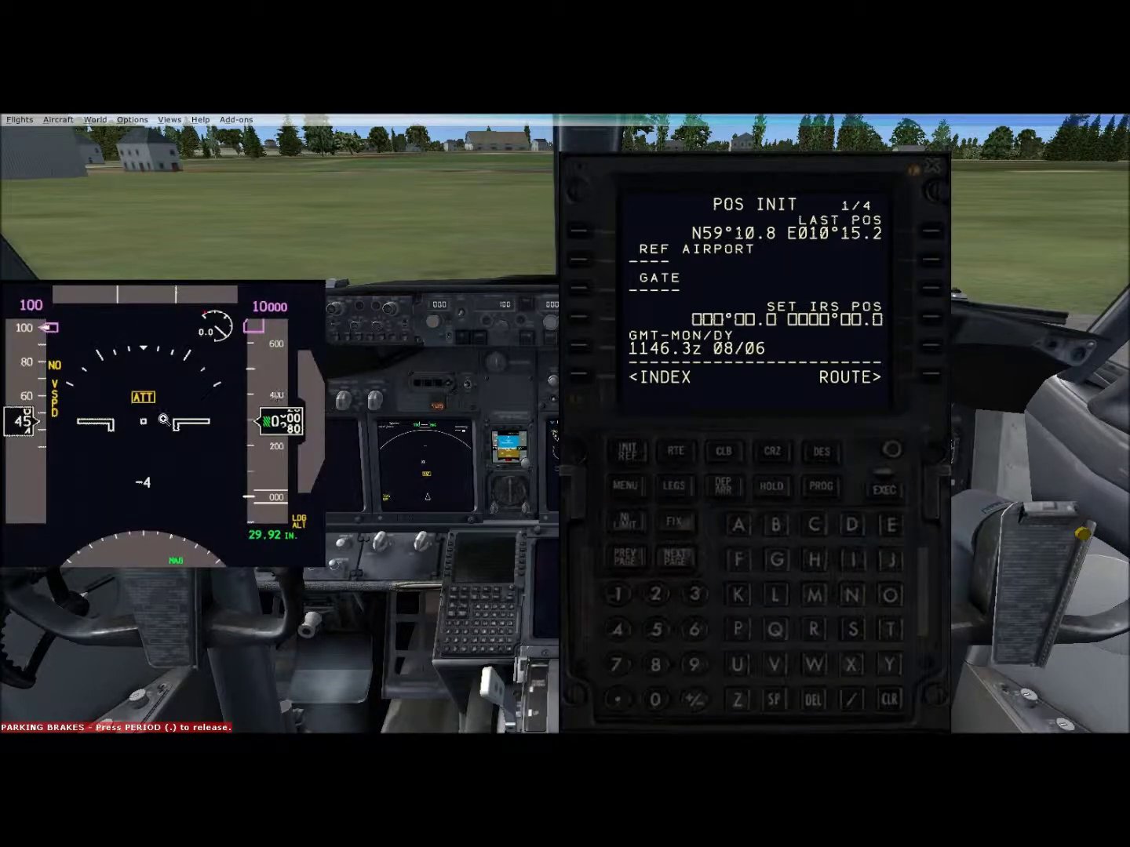
{"action": "left_click", "coordinate": [158, 429]}
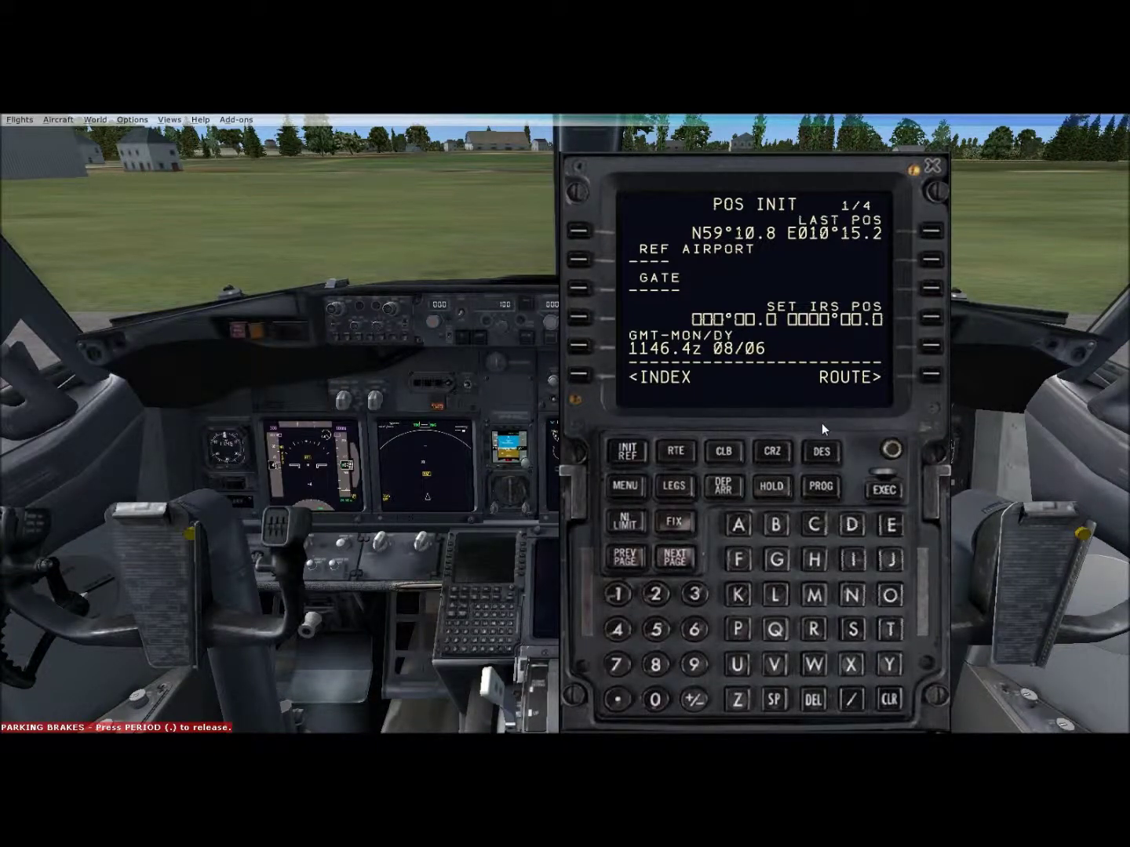
{"action": "left_click", "coordinate": [932, 378]}
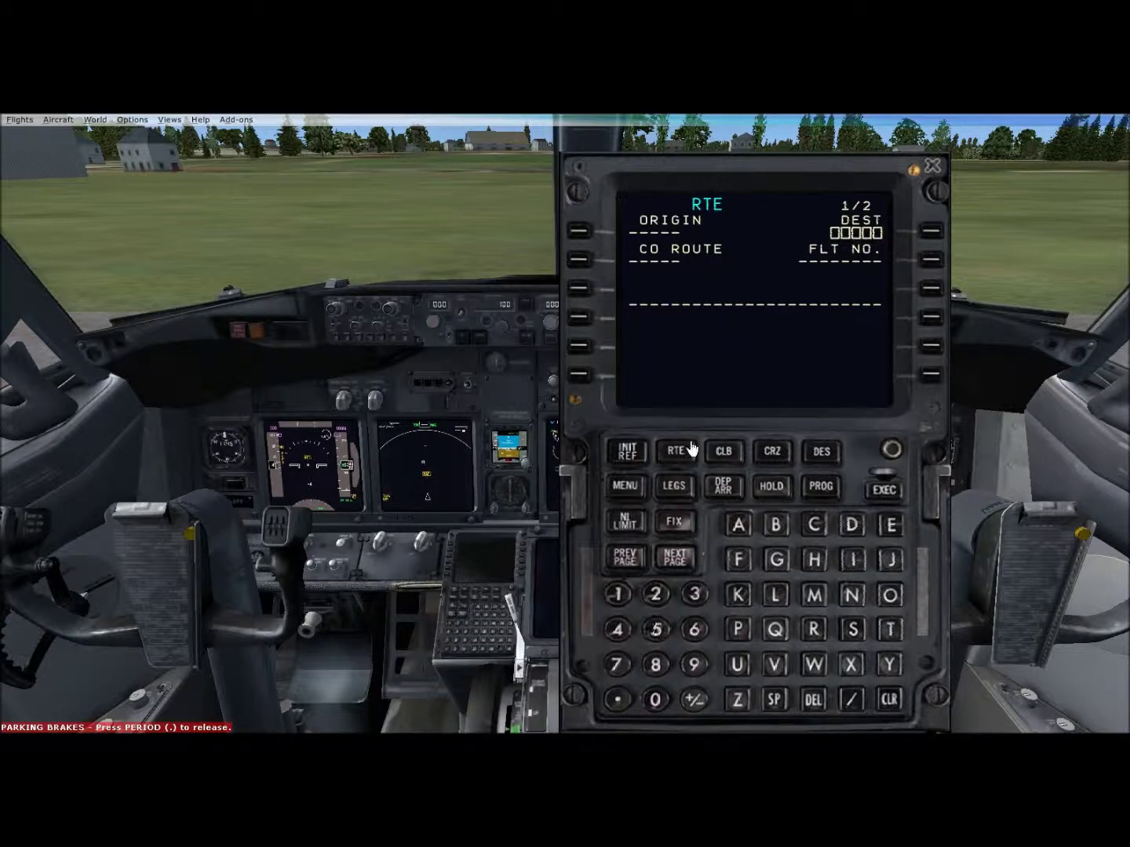
{"action": "left_click", "coordinate": [675, 556]}
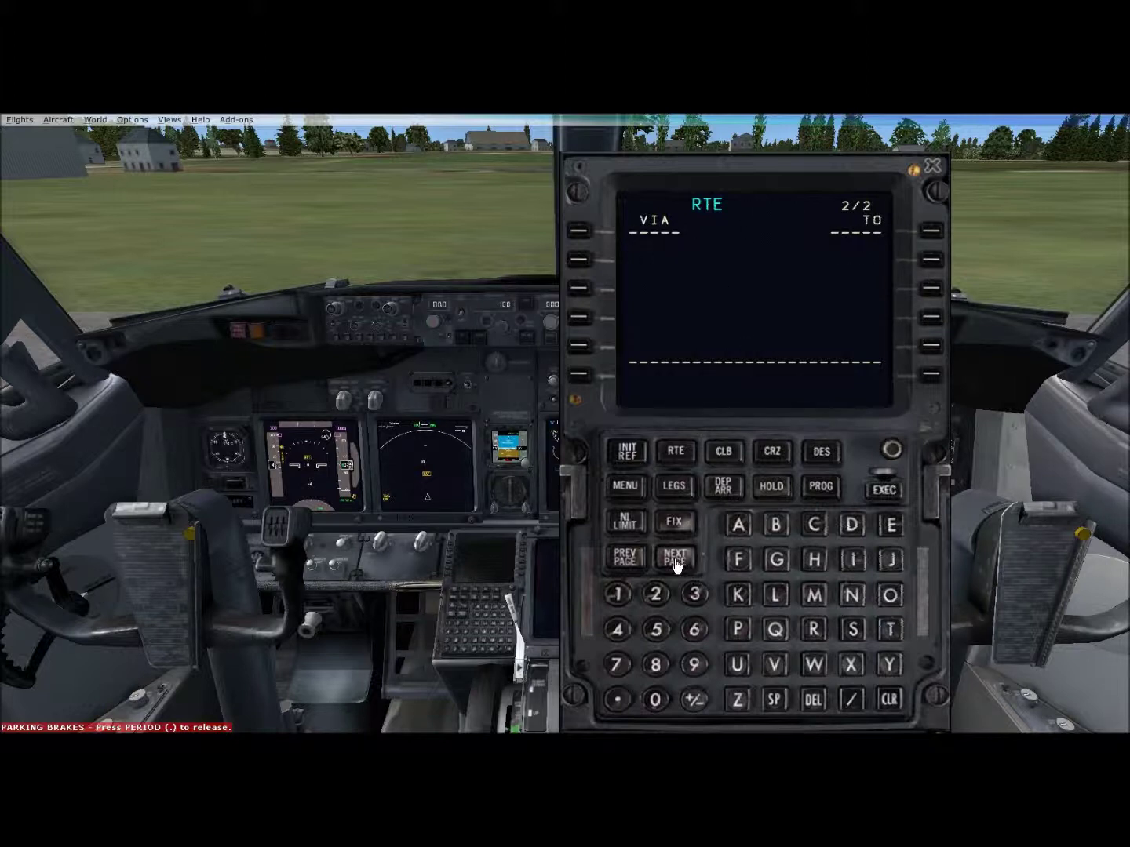
Review the IDENT, RTE and ECON CLB pages, returning to POS INIT between them
{"action": "left_click", "coordinate": [635, 454]}
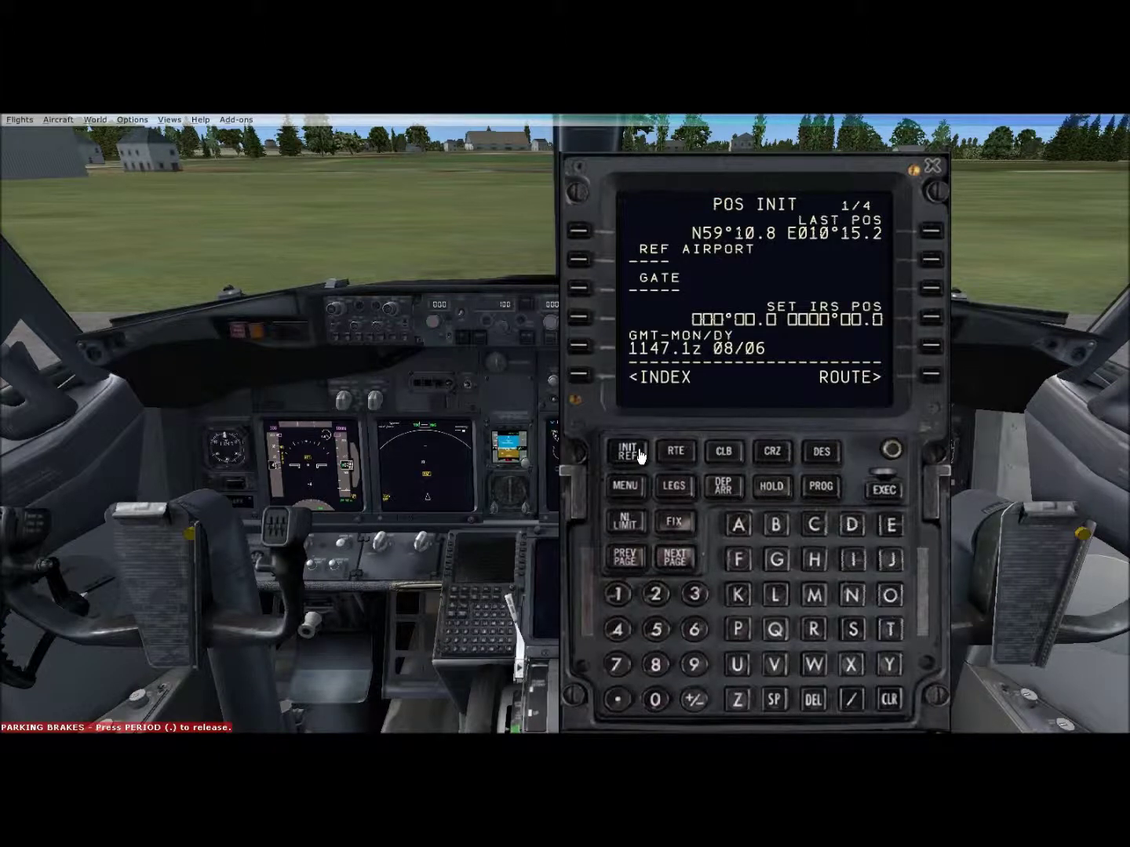
{"action": "left_click", "coordinate": [584, 378]}
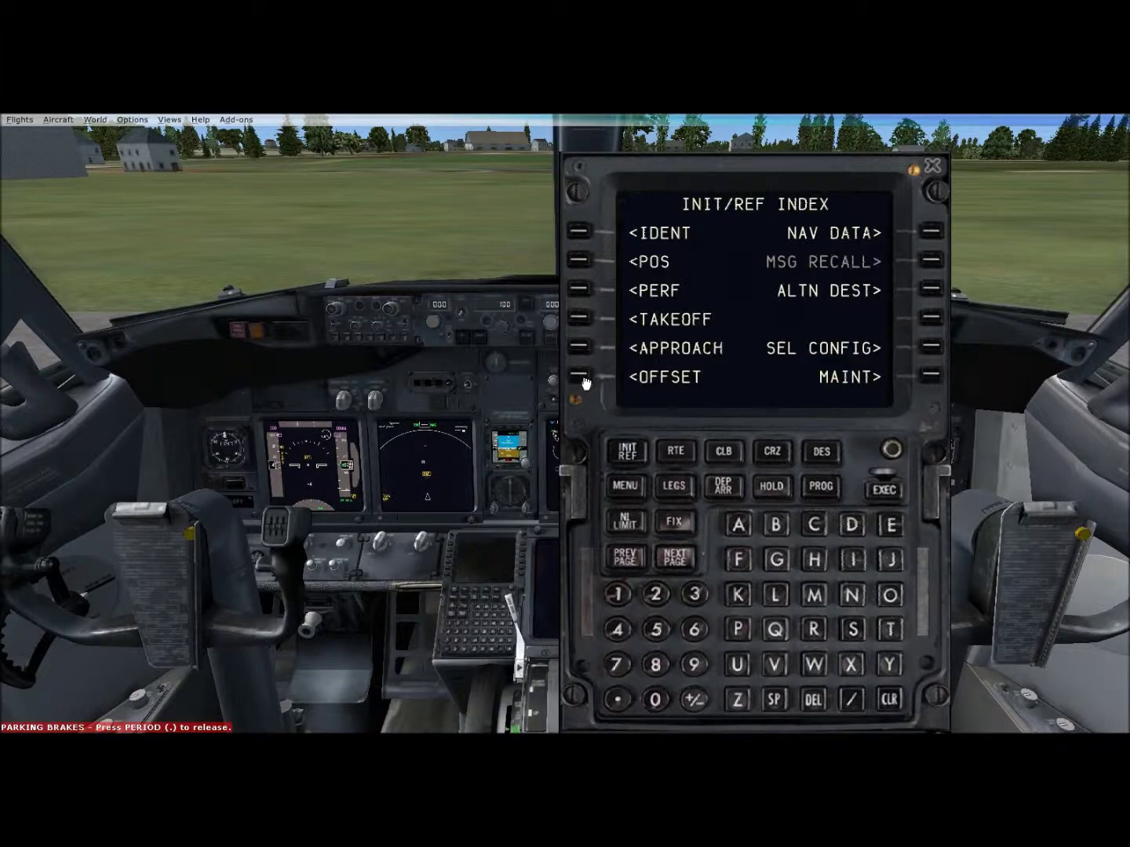
{"action": "left_click", "coordinate": [587, 228]}
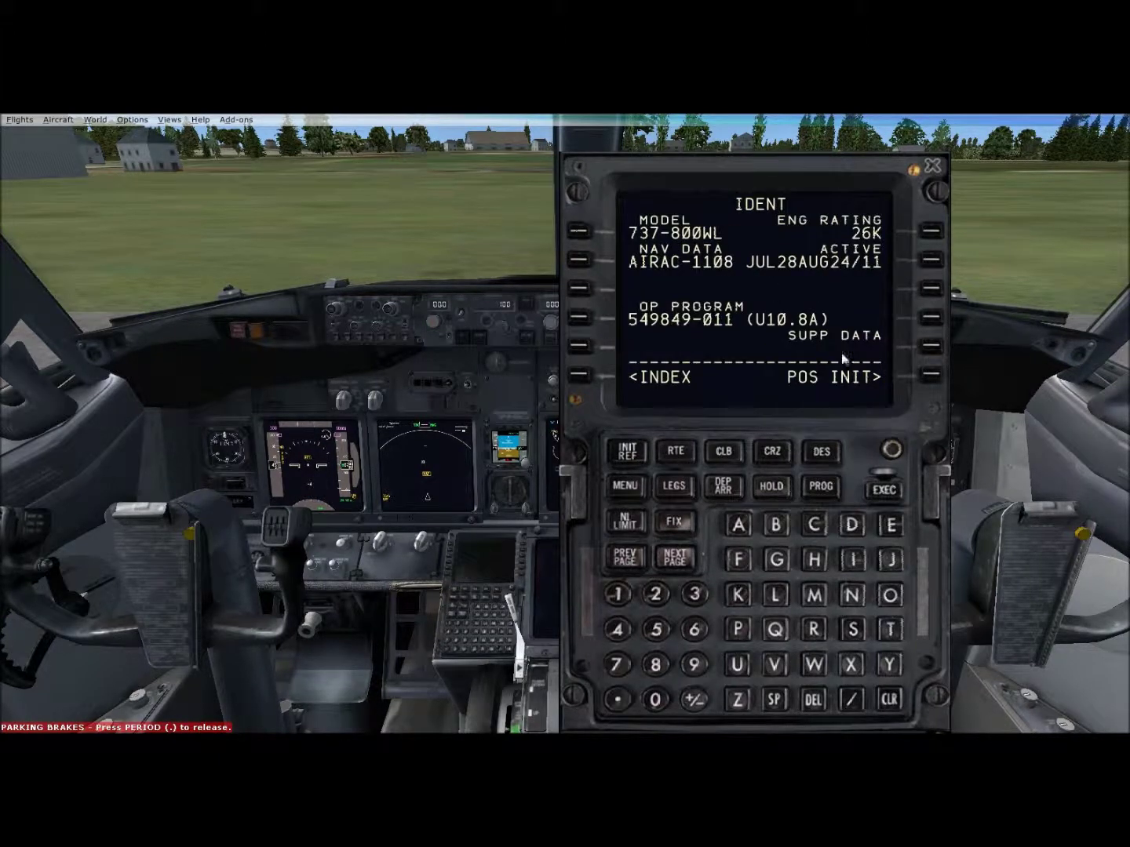
{"action": "left_click", "coordinate": [932, 378]}
{"action": "left_click", "coordinate": [932, 378]}
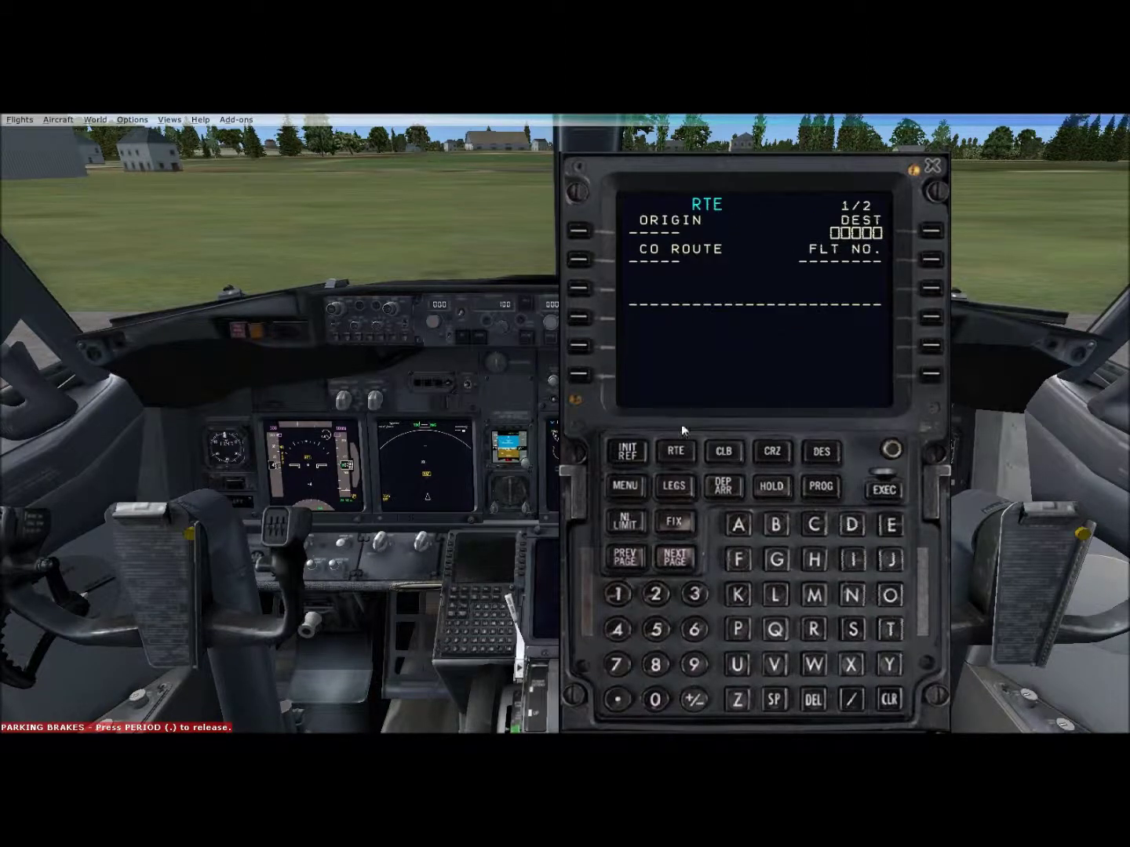
{"action": "left_click", "coordinate": [628, 451]}
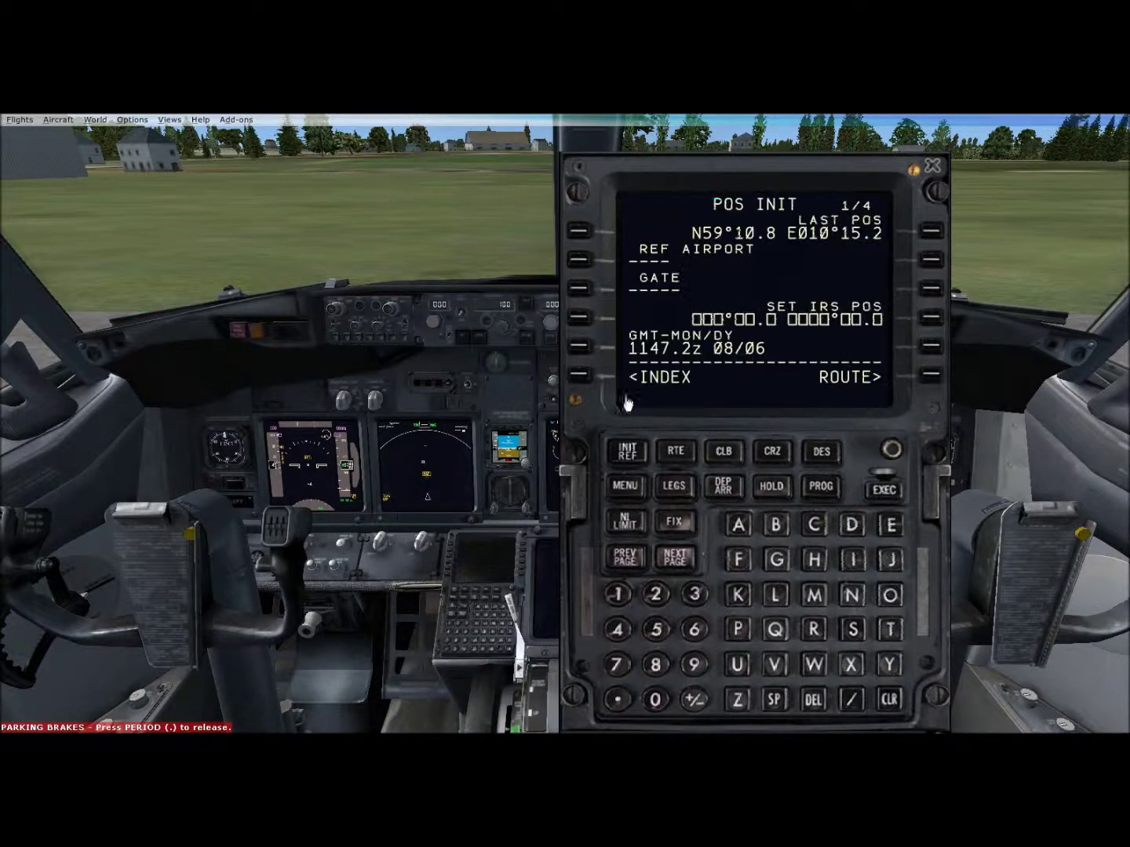
{"action": "left_click", "coordinate": [734, 455]}
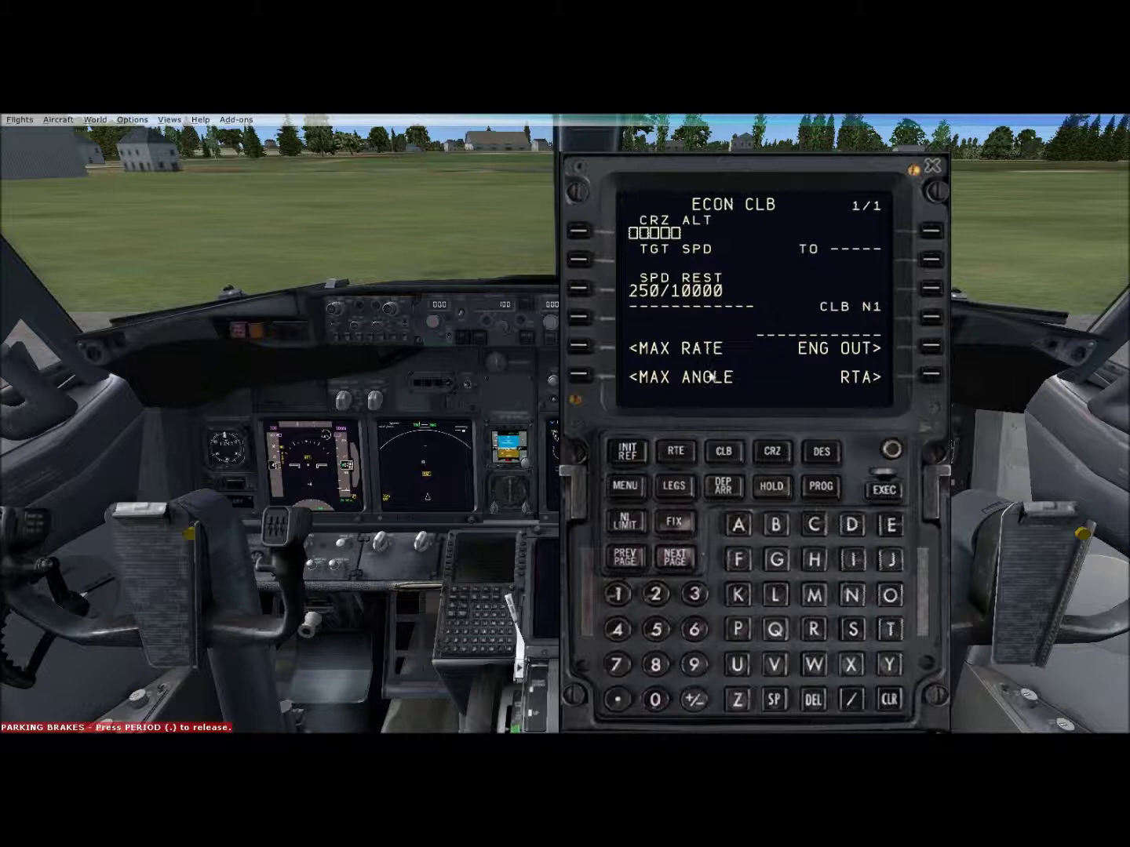
{"action": "left_click", "coordinate": [627, 452]}
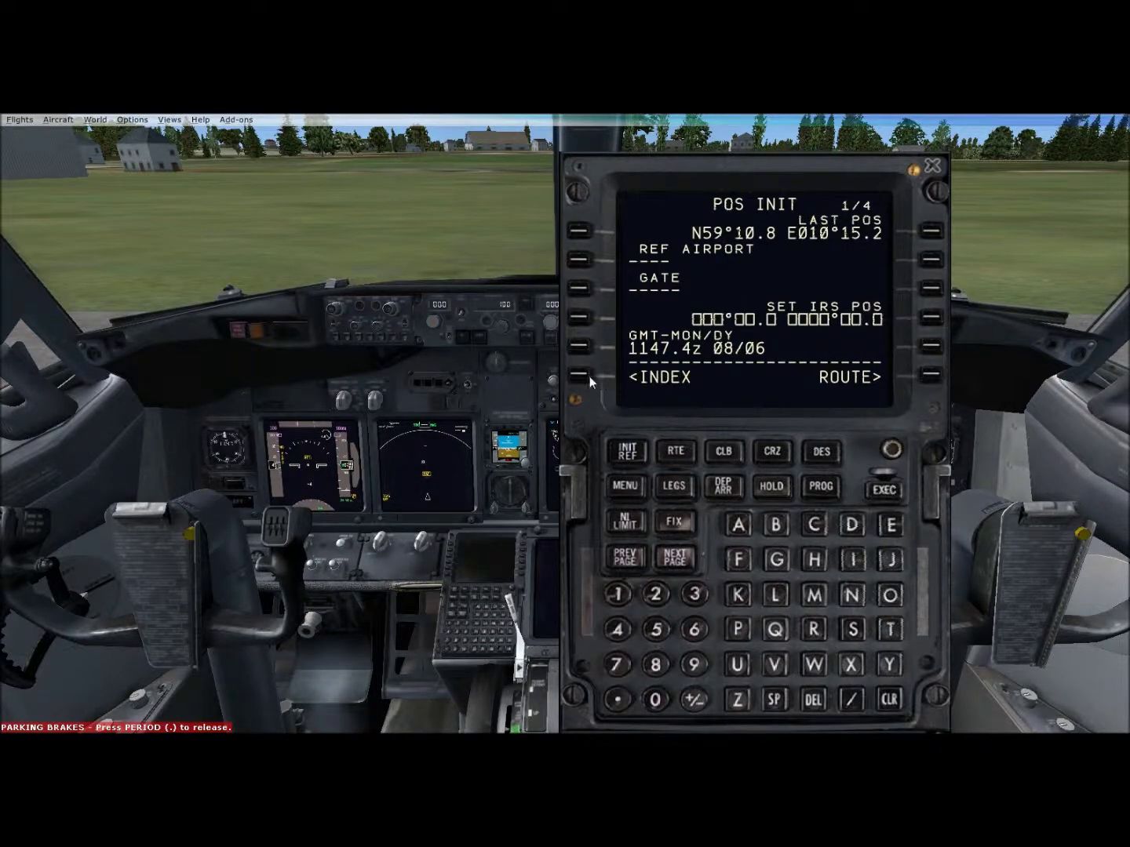
{"action": "left_click", "coordinate": [580, 377]}
Enter ZFW 121.8 and cruise altitude FL350 on PERF INIT
{"action": "left_click", "coordinate": [581, 291]}
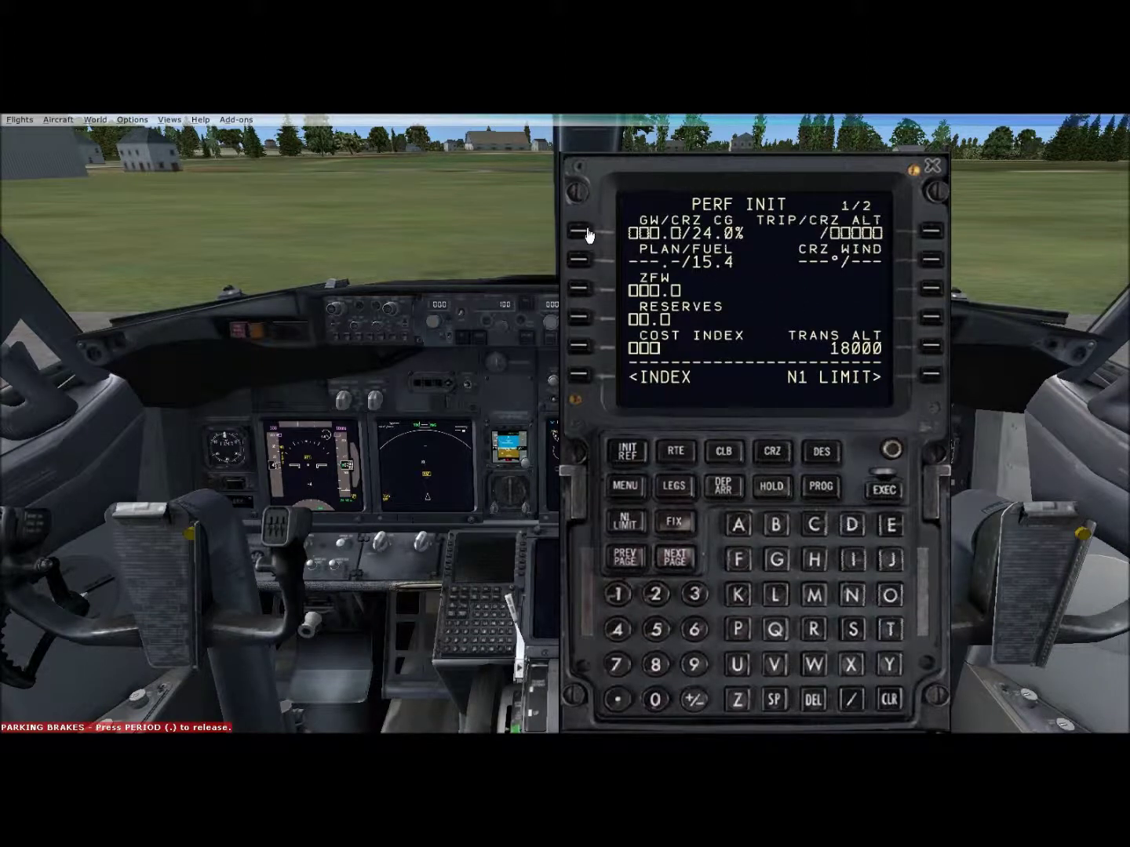
{"action": "left_click", "coordinate": [582, 294]}
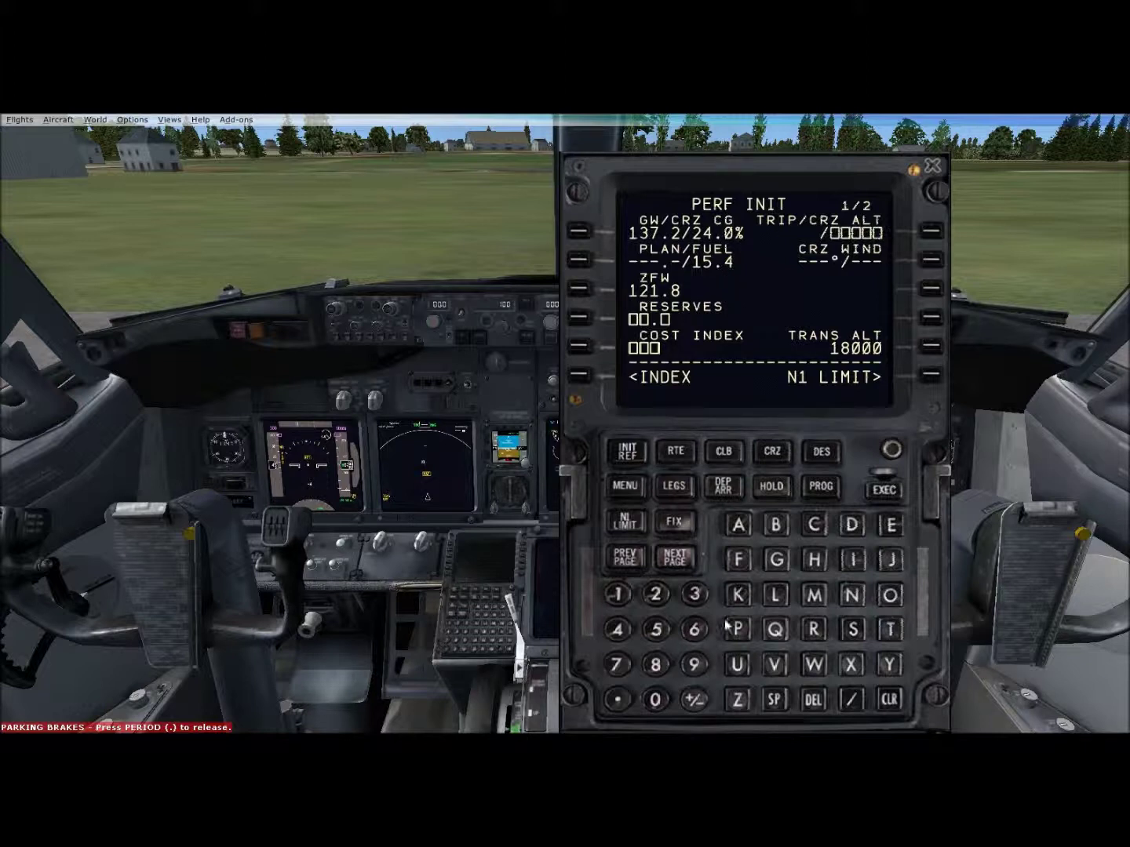
{"action": "left_click", "coordinate": [696, 595]}
{"action": "left_click", "coordinate": [655, 629]}
{"action": "left_click", "coordinate": [655, 699]}
{"action": "left_click", "coordinate": [929, 231]}
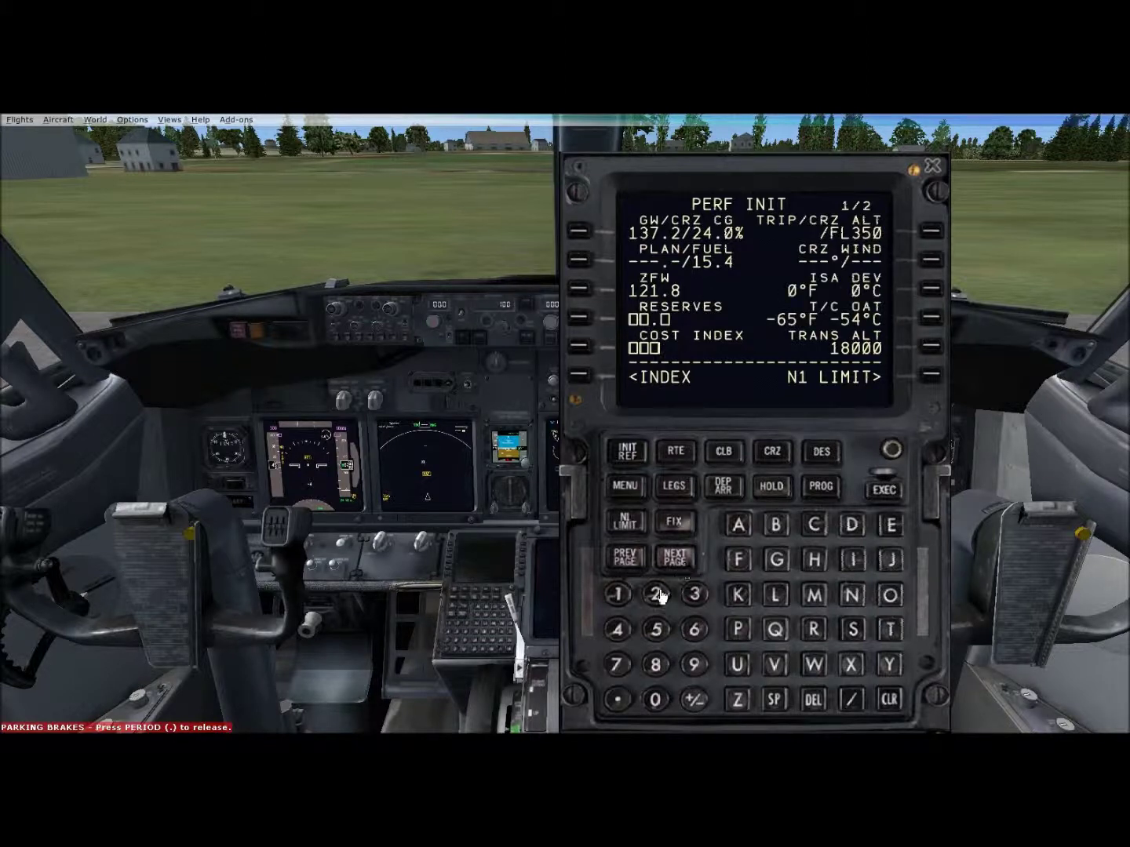
Set reserves 3.0 and cost index 20, then execute the performance data
{"action": "left_click", "coordinate": [695, 594]}
{"action": "left_click", "coordinate": [618, 701]}
{"action": "left_click", "coordinate": [655, 702]}
{"action": "left_click", "coordinate": [578, 318]}
{"action": "left_click", "coordinate": [656, 595]}
{"action": "type", "text": "0"}
{"action": "left_click", "coordinate": [582, 349]}
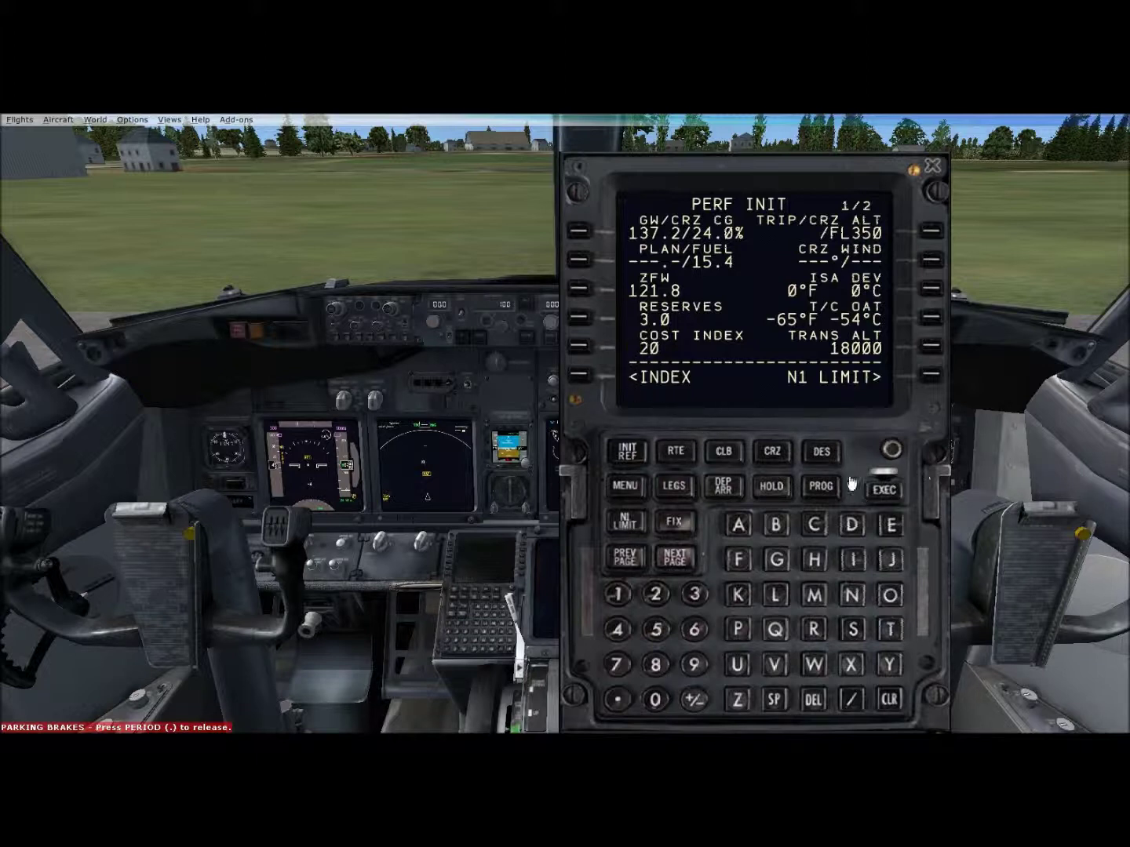
{"action": "left_click", "coordinate": [877, 490]}
{"action": "left_click", "coordinate": [931, 376]}
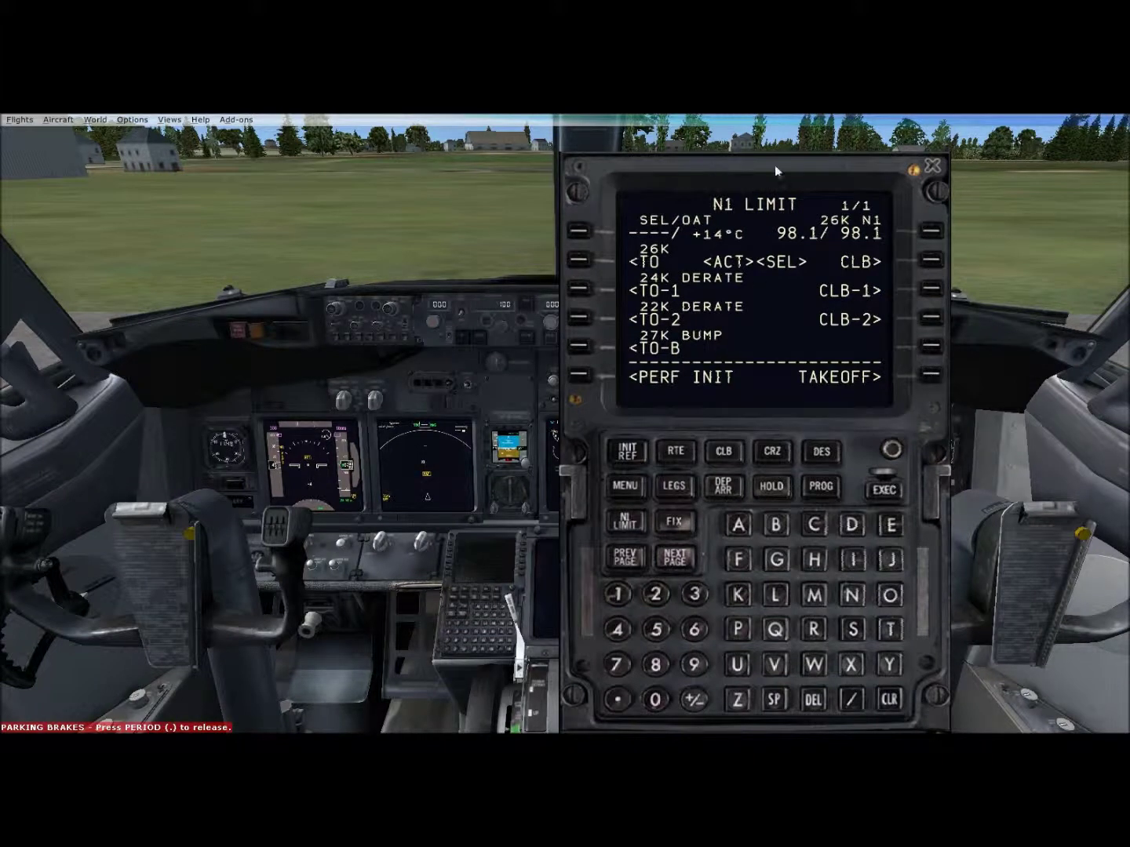
On TAKEOFF REF, set flaps 5° and enter CG 24.0% with trim 4.66
{"action": "left_click", "coordinate": [933, 378]}
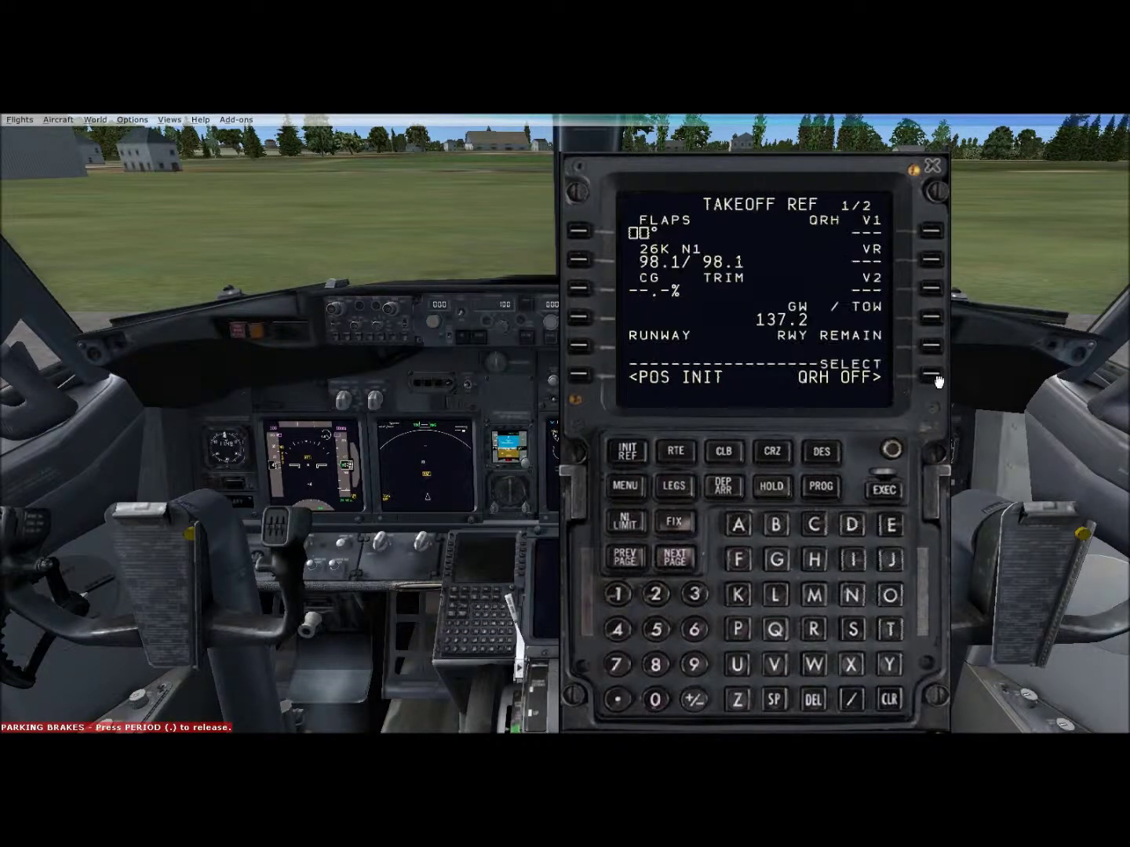
{"action": "left_click", "coordinate": [658, 636]}
{"action": "left_click", "coordinate": [578, 230]}
{"action": "left_click", "coordinate": [579, 290]}
Set the pedestal stabilizer trim wheel for takeoff
{"action": "key", "text": "shift+BackSpace"}
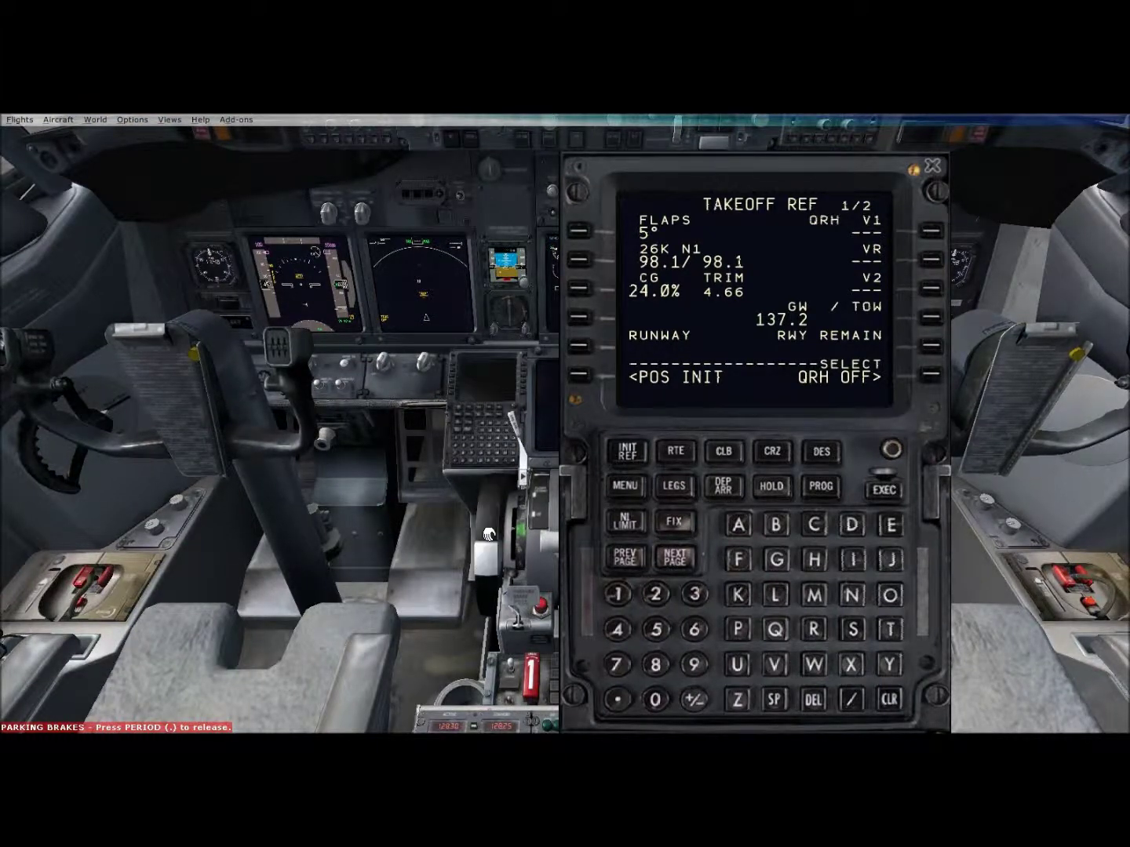
{"action": "left_click", "coordinate": [491, 534]}
{"action": "key", "text": "ctrl+space"}
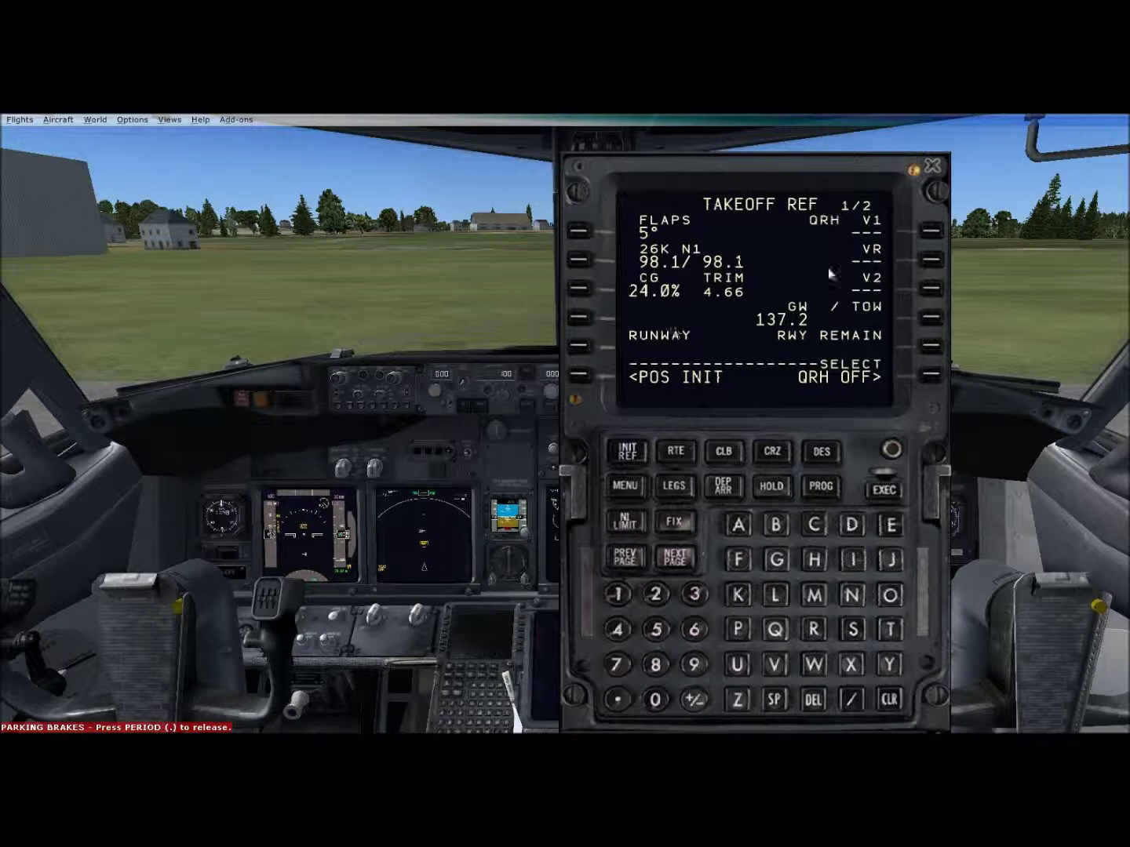
{"action": "left_click", "coordinate": [830, 490]}
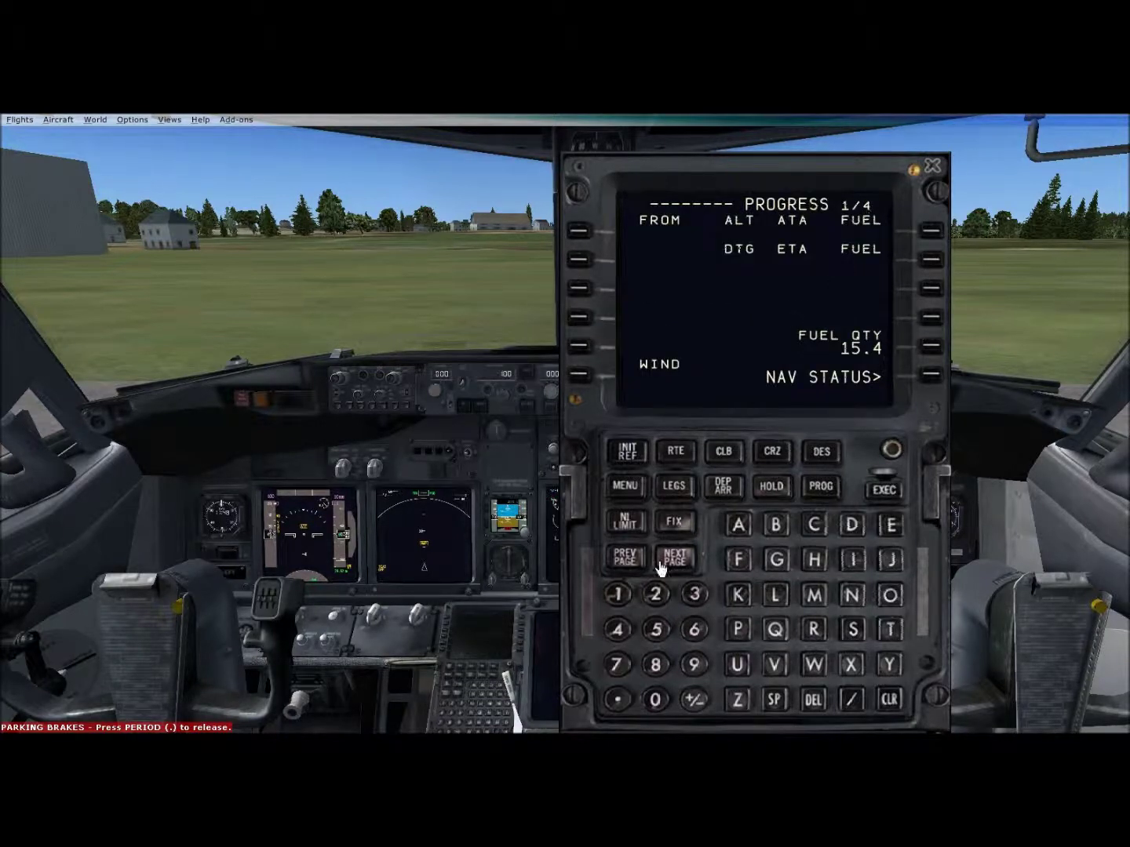
Review the POS INIT, ECON CRZ, CLB, DES and DES FORECASTS pages, ending on the empty RTE LEGS page
{"action": "left_click", "coordinate": [642, 469]}
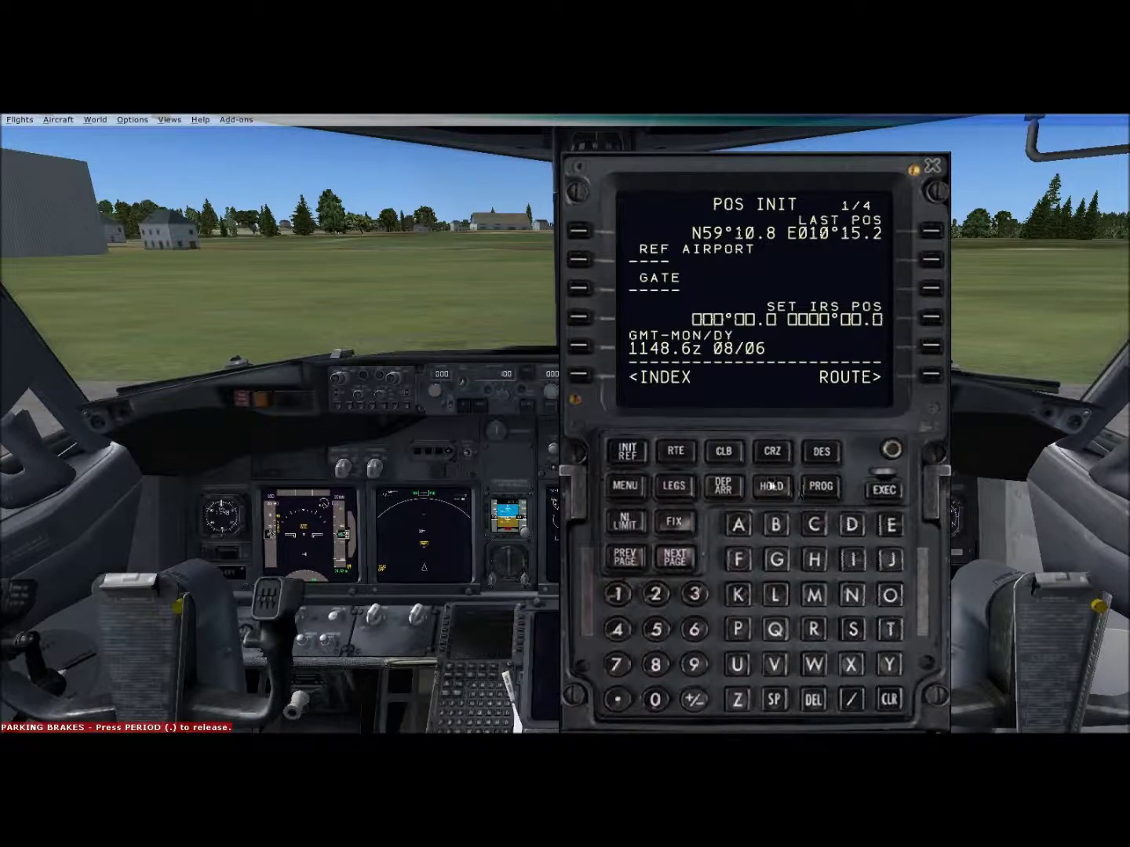
{"action": "left_click", "coordinate": [768, 459]}
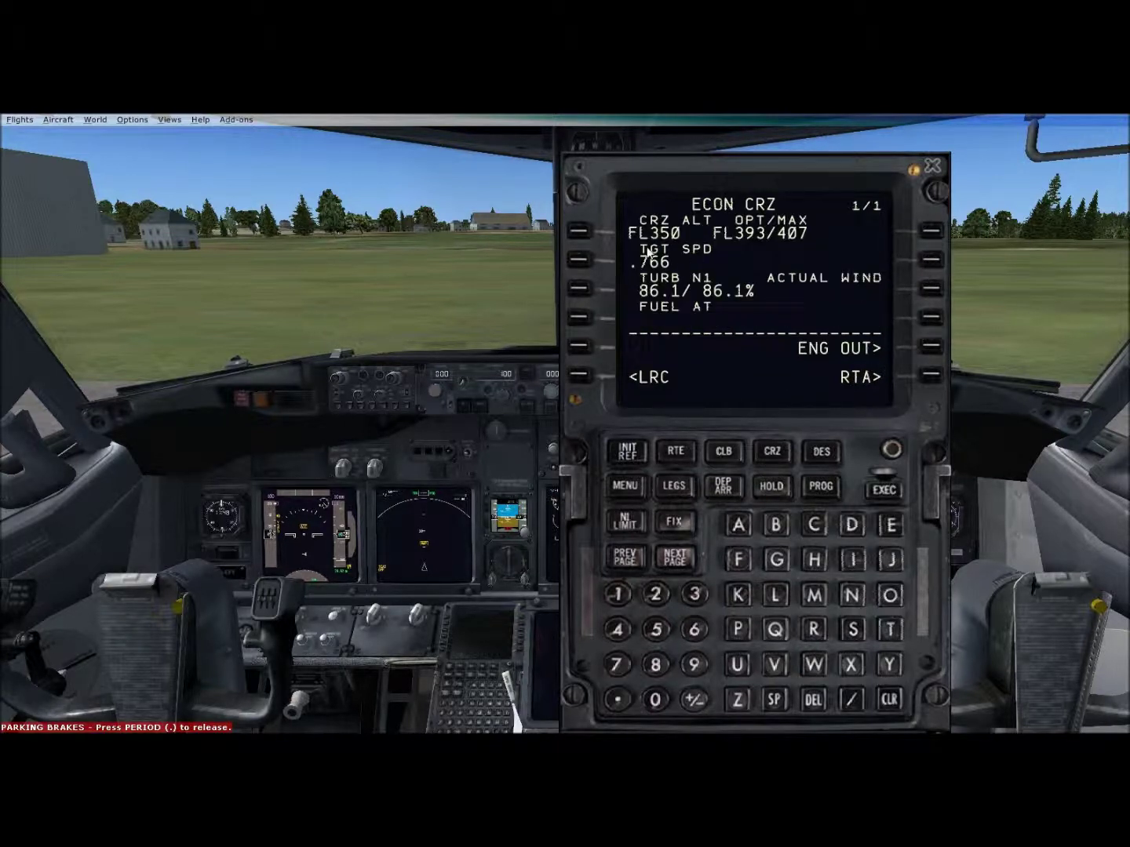
{"action": "left_click", "coordinate": [739, 455]}
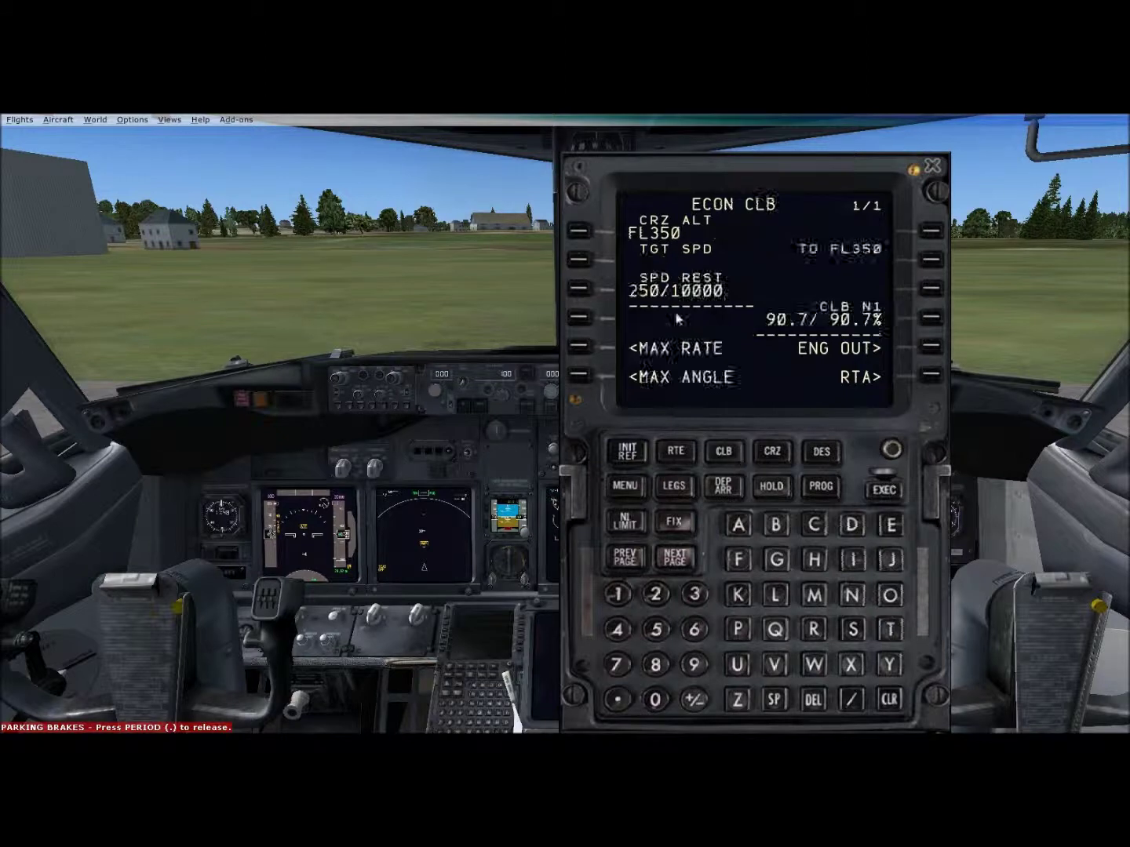
{"action": "left_click", "coordinate": [826, 463]}
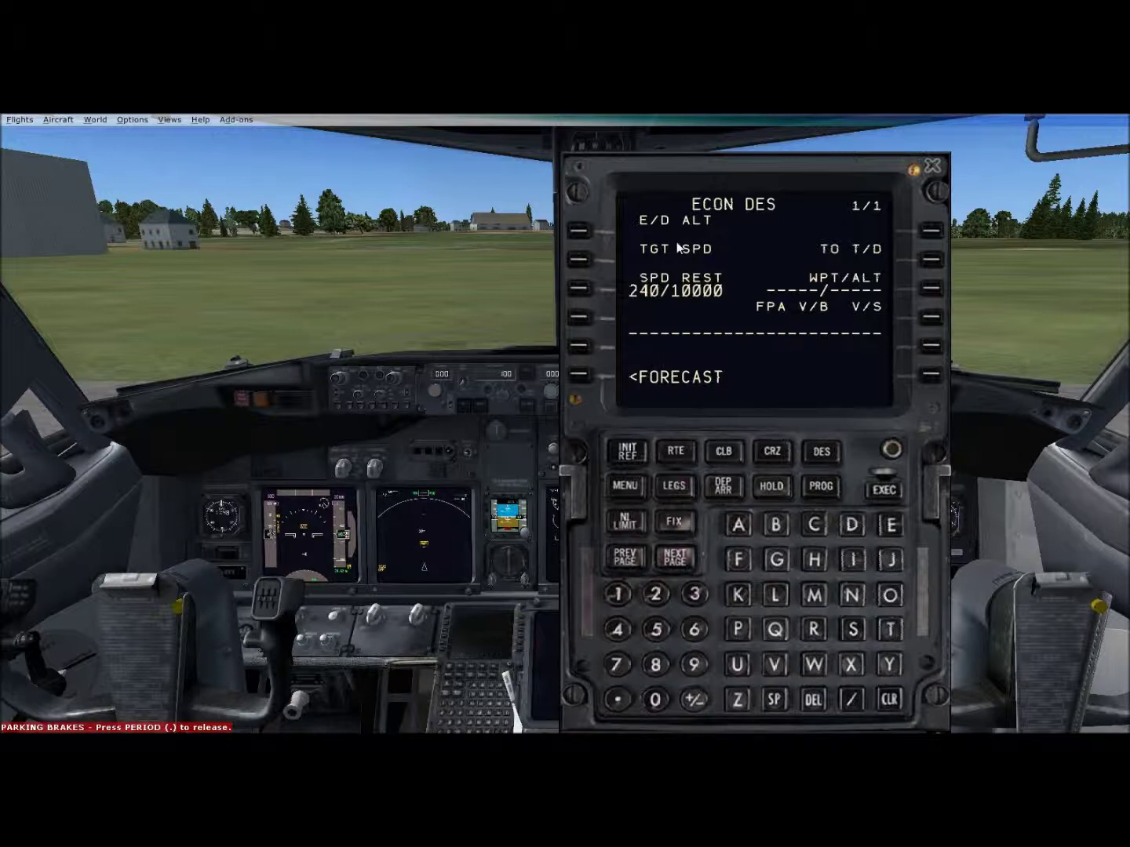
{"action": "left_click", "coordinate": [578, 375]}
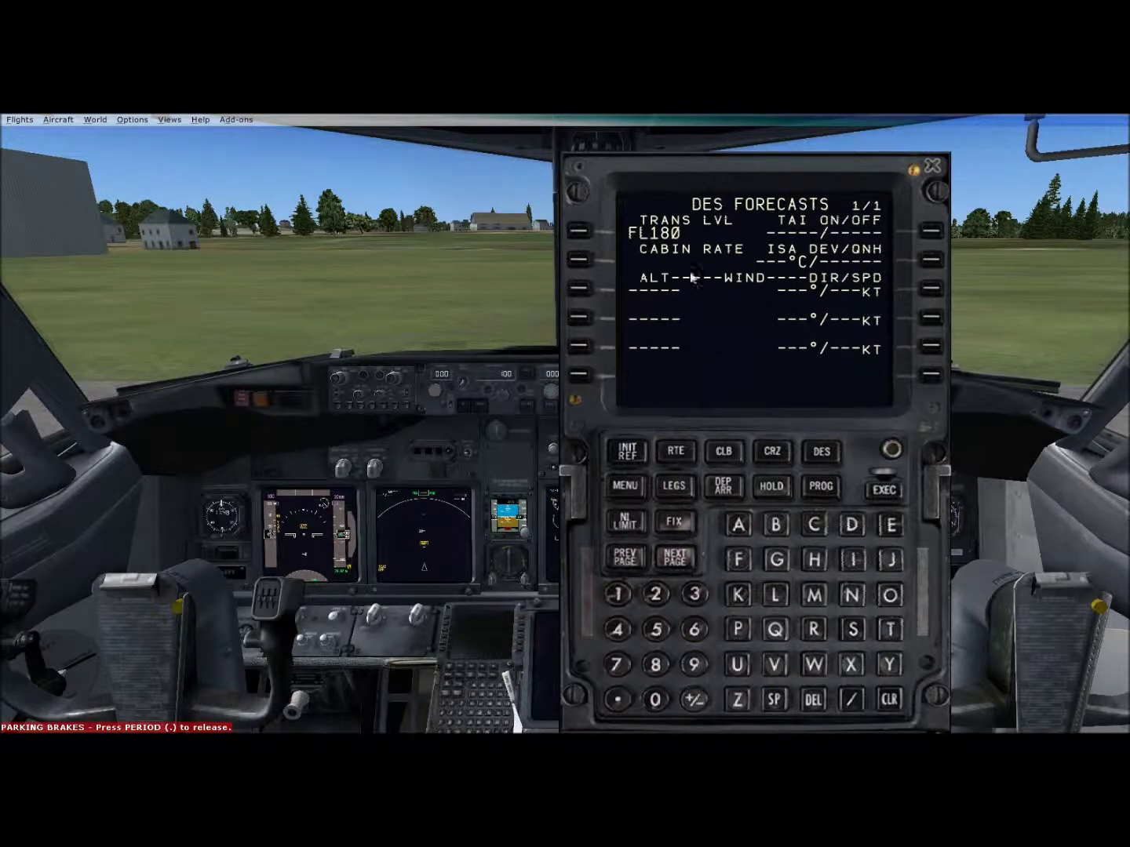
{"action": "left_click", "coordinate": [674, 485]}
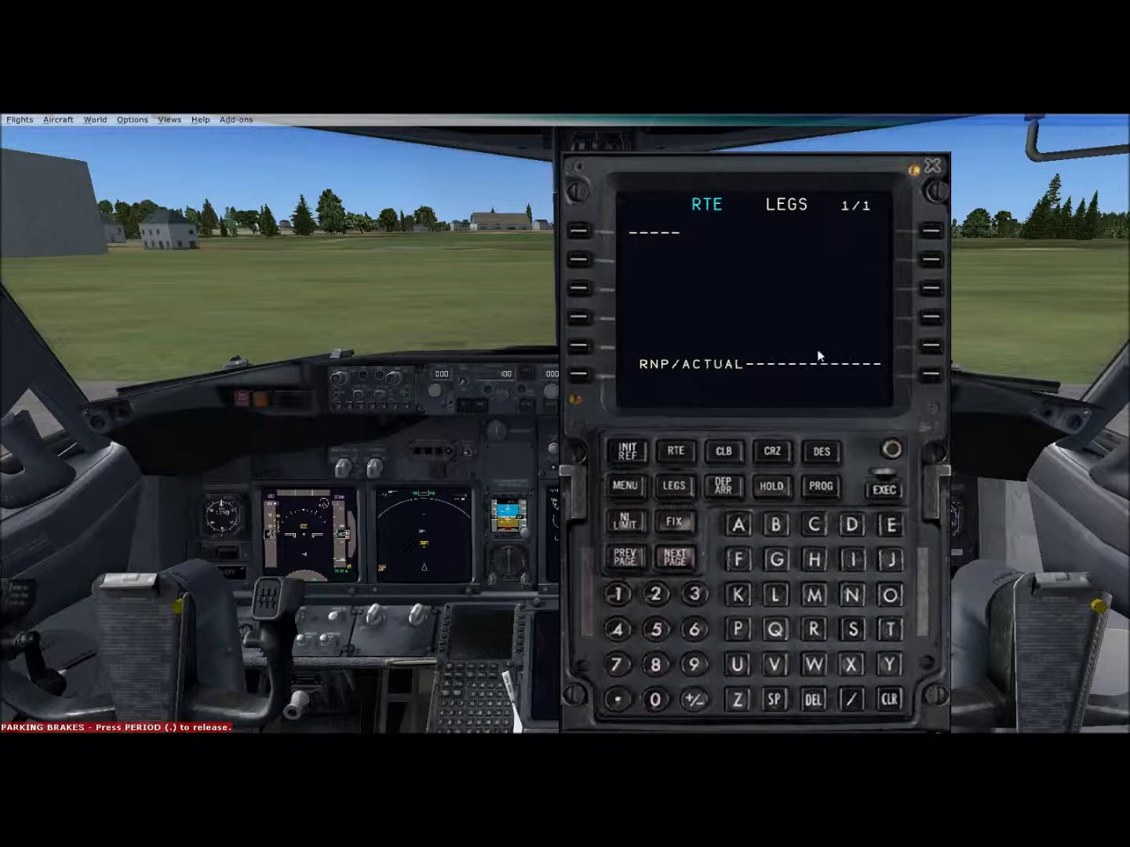
Review the DEP/ARR index and empty HOLD page, then return to PROGRESS 1/4
{"action": "left_click", "coordinate": [723, 486]}
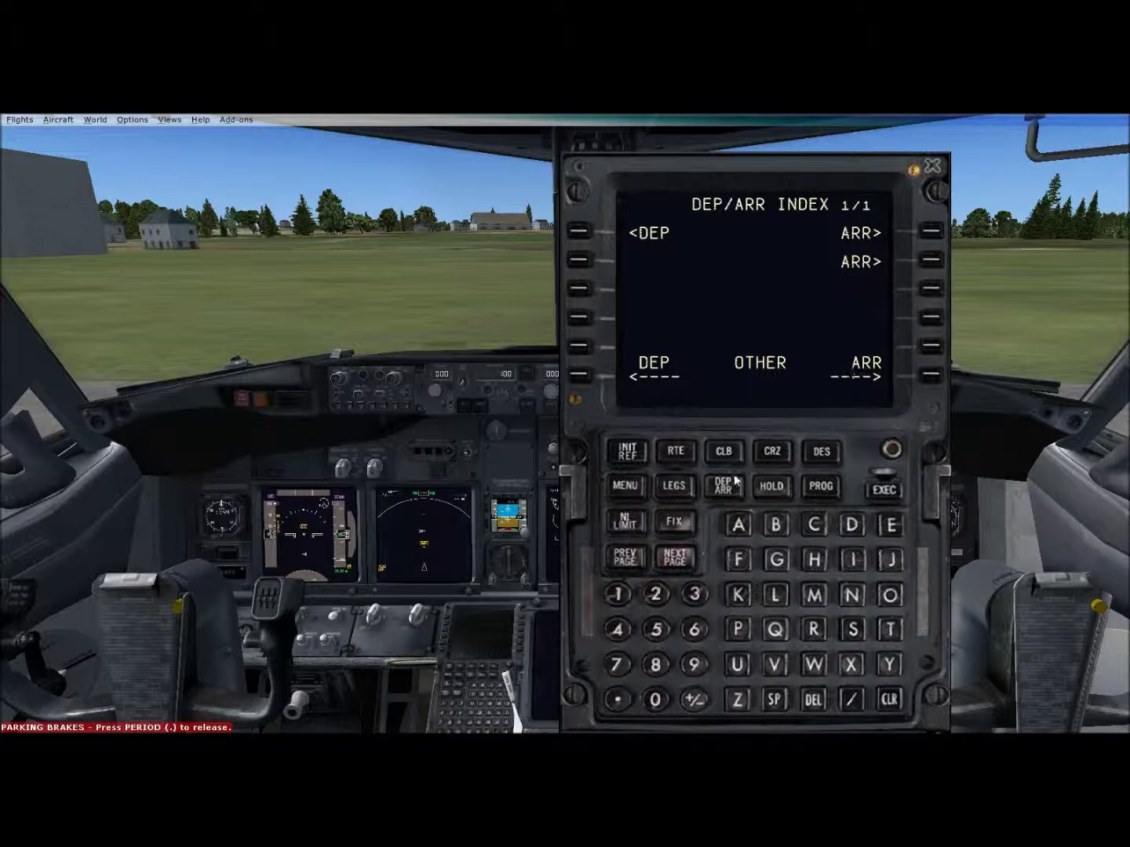
{"action": "left_click", "coordinate": [769, 485]}
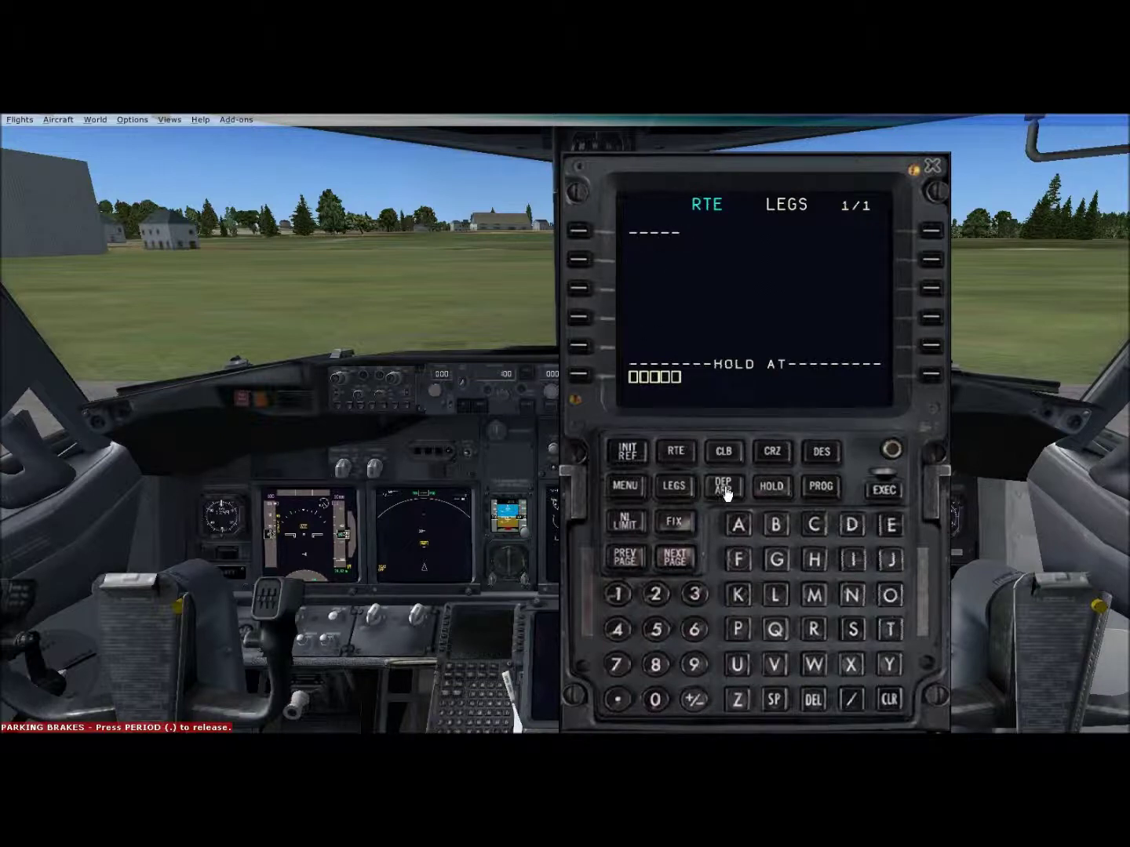
{"action": "left_click", "coordinate": [821, 486]}
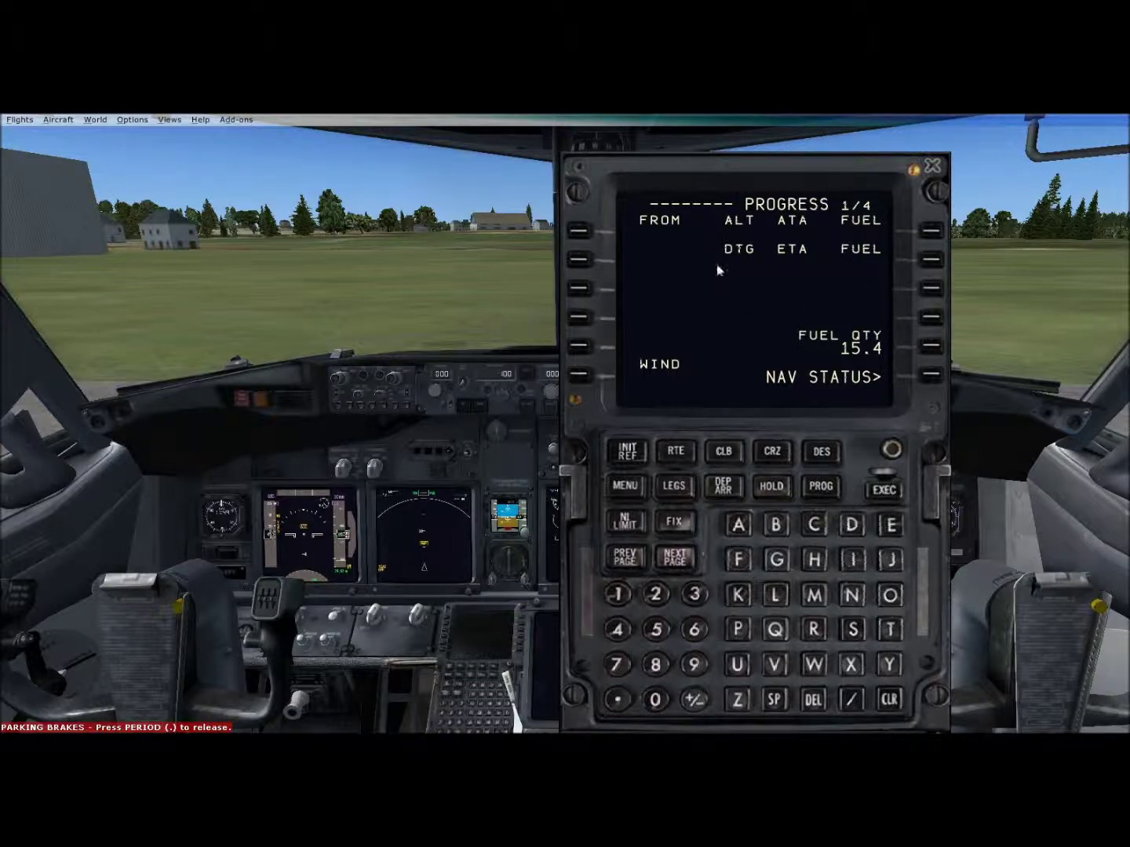
On FIX INFO 1/6, key /10 as a sample entry, then clear it from the scratchpad
{"action": "left_click", "coordinate": [674, 519]}
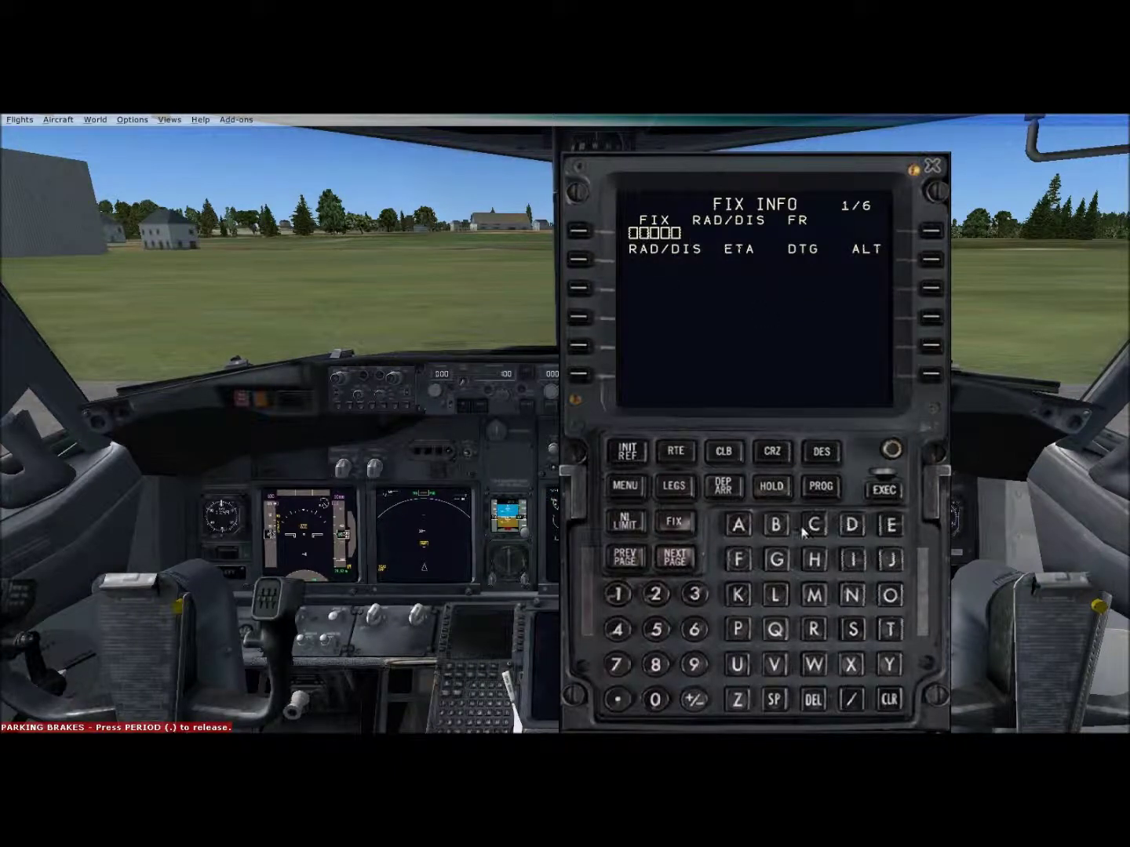
{"action": "left_click", "coordinate": [851, 698]}
{"action": "left_click", "coordinate": [617, 594]}
{"action": "left_click", "coordinate": [658, 699]}
{"action": "left_click", "coordinate": [891, 699]}
{"action": "left_click", "coordinate": [893, 698]}
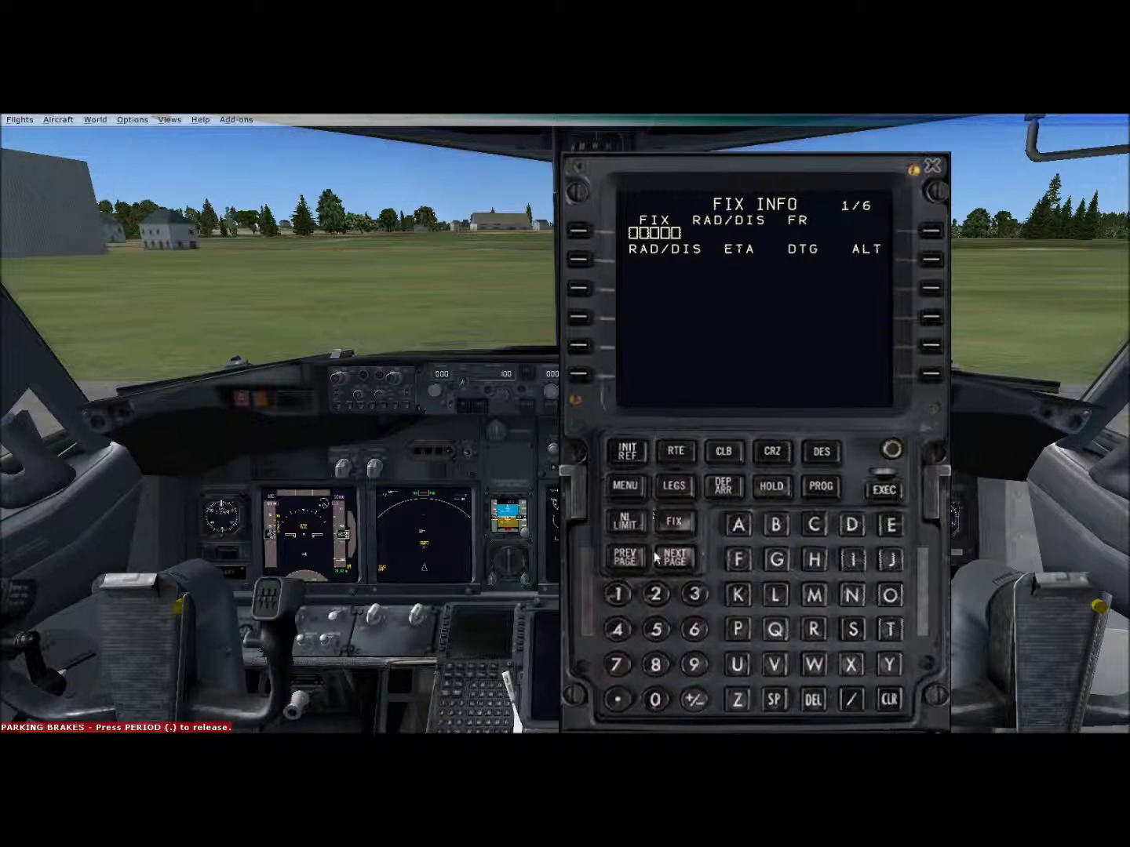